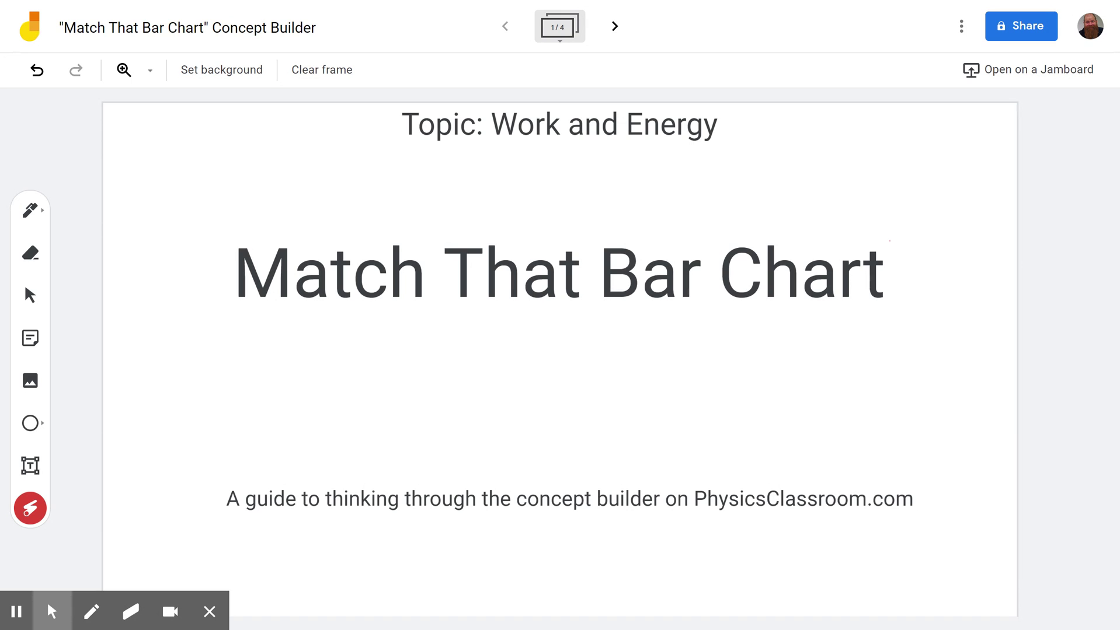
# Go to the Conservation of Energy frame and laser-mark the energy statement, the Kinetic Energy term and the Gravitational Potential Energy term
pyautogui.click(614, 26)
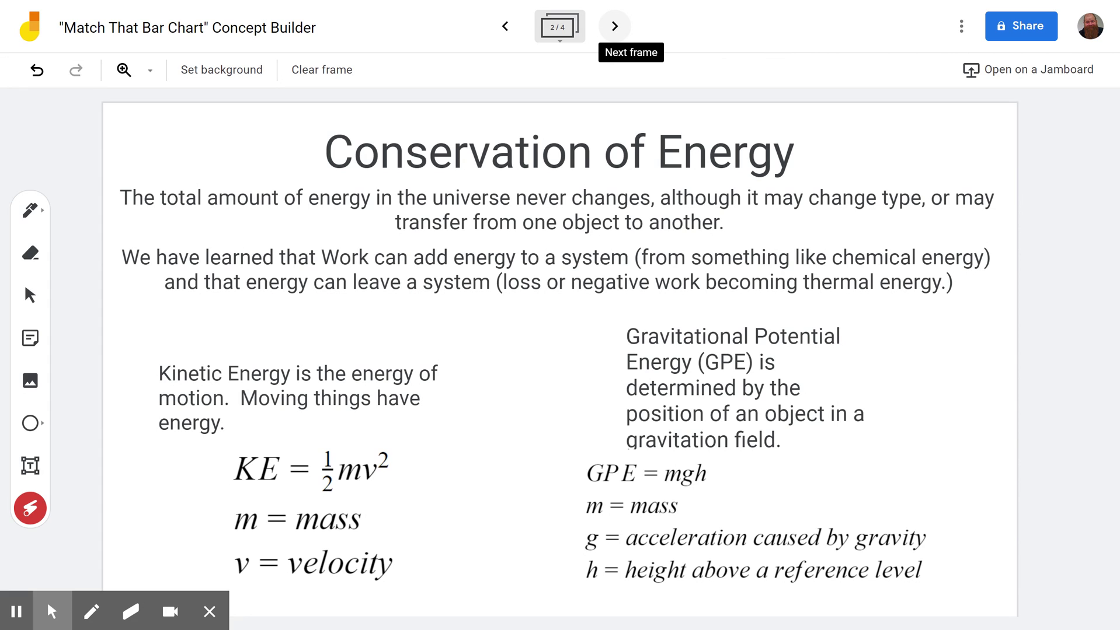
pyautogui.moveTo(816, 220)
pyautogui.mouseDown()
pyautogui.moveTo(850, 226)
pyautogui.moveTo(779, 209)
pyautogui.moveTo(873, 240)
pyautogui.mouseUp()
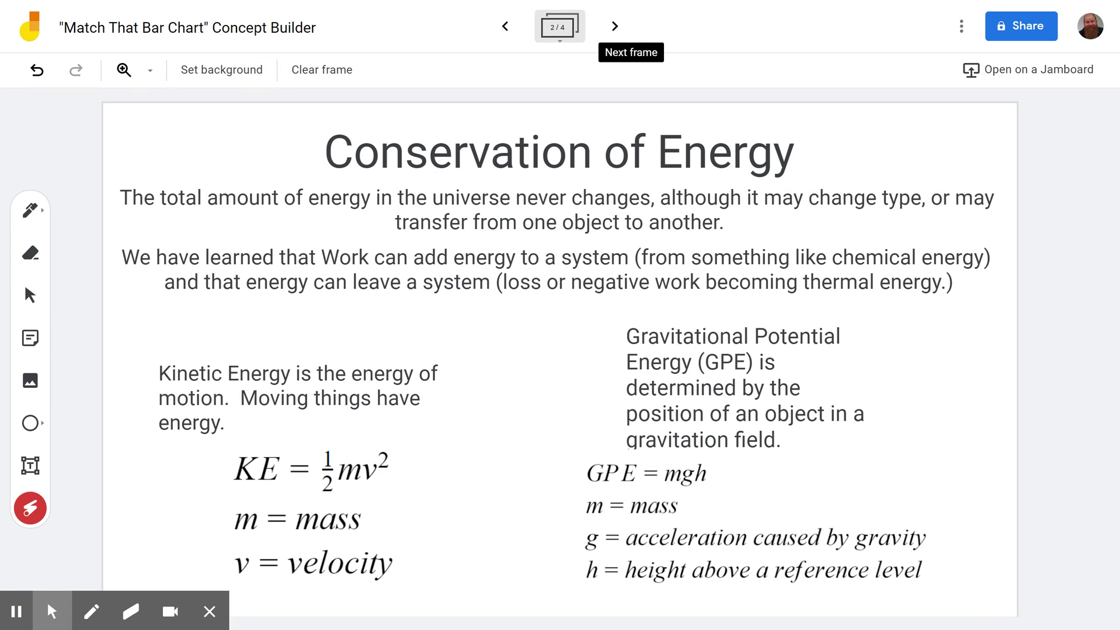
pyautogui.moveTo(258, 348)
pyautogui.mouseDown()
pyautogui.moveTo(242, 400)
pyautogui.moveTo(274, 361)
pyautogui.mouseUp()
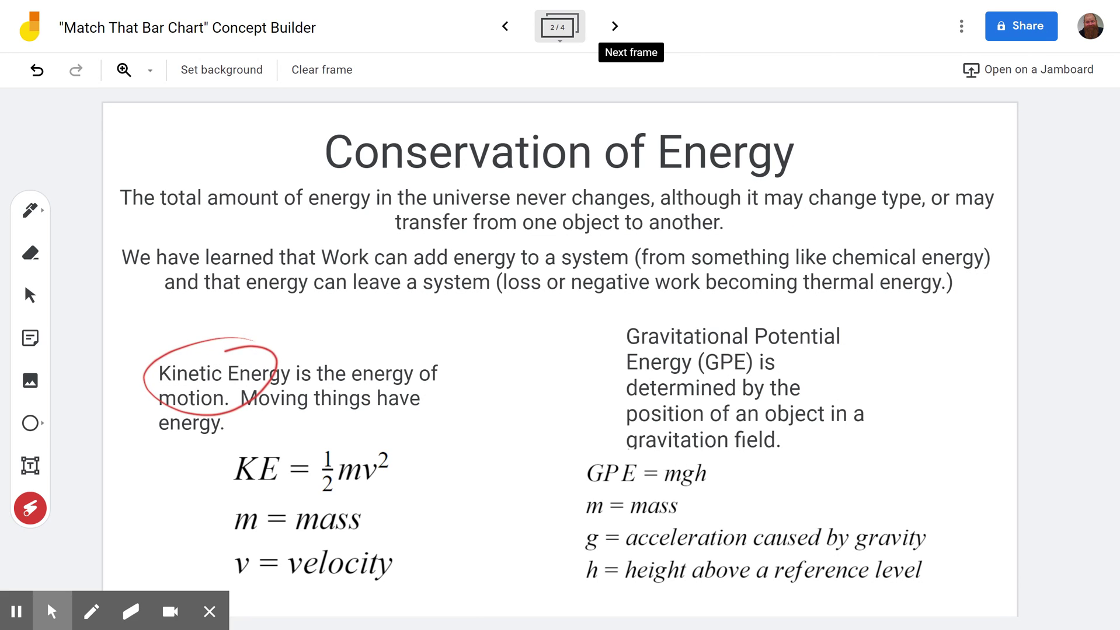
pyautogui.moveTo(717, 318)
pyautogui.mouseDown()
pyautogui.moveTo(604, 342)
pyautogui.moveTo(618, 338)
pyautogui.mouseUp()
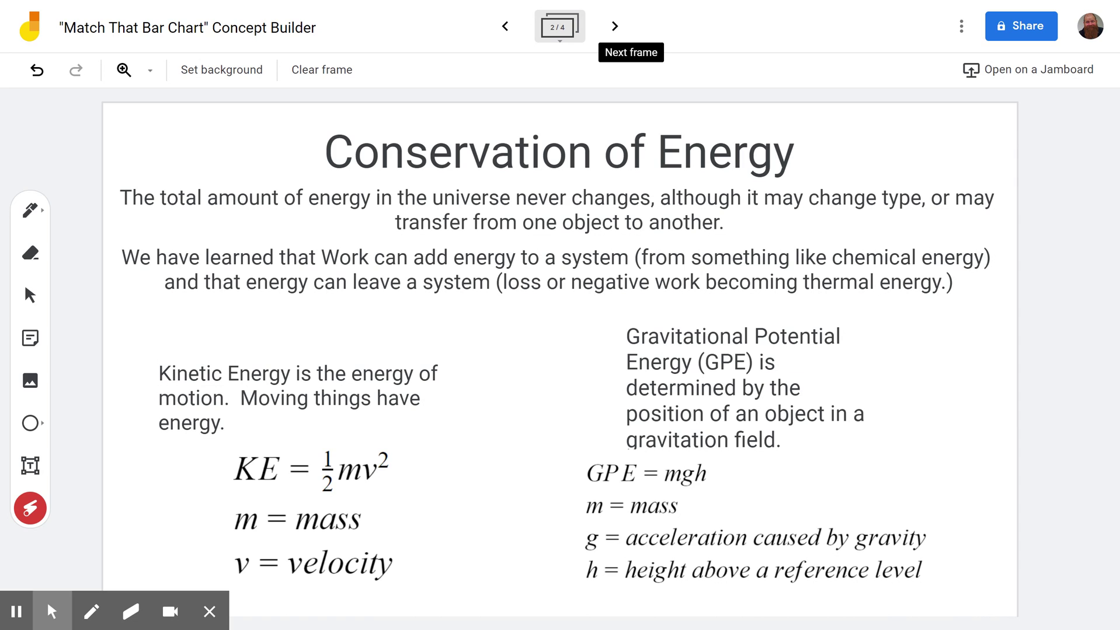
# Laser-underline the sentence about Work adding energy to a system and energy leaving through loss or negative work
pyautogui.moveTo(311, 268); pyautogui.dragTo(457, 277)
pyautogui.moveTo(229, 308); pyautogui.dragTo(517, 299)
pyautogui.moveTo(522, 304); pyautogui.dragTo(893, 299)
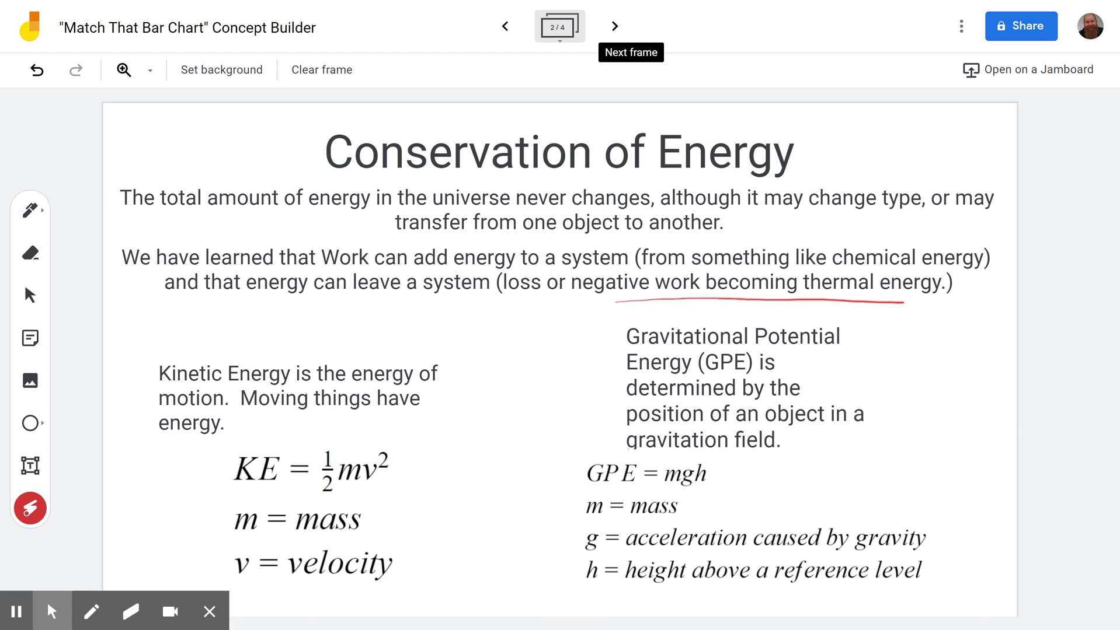
pyautogui.moveTo(819, 297); pyautogui.dragTo(795, 295)
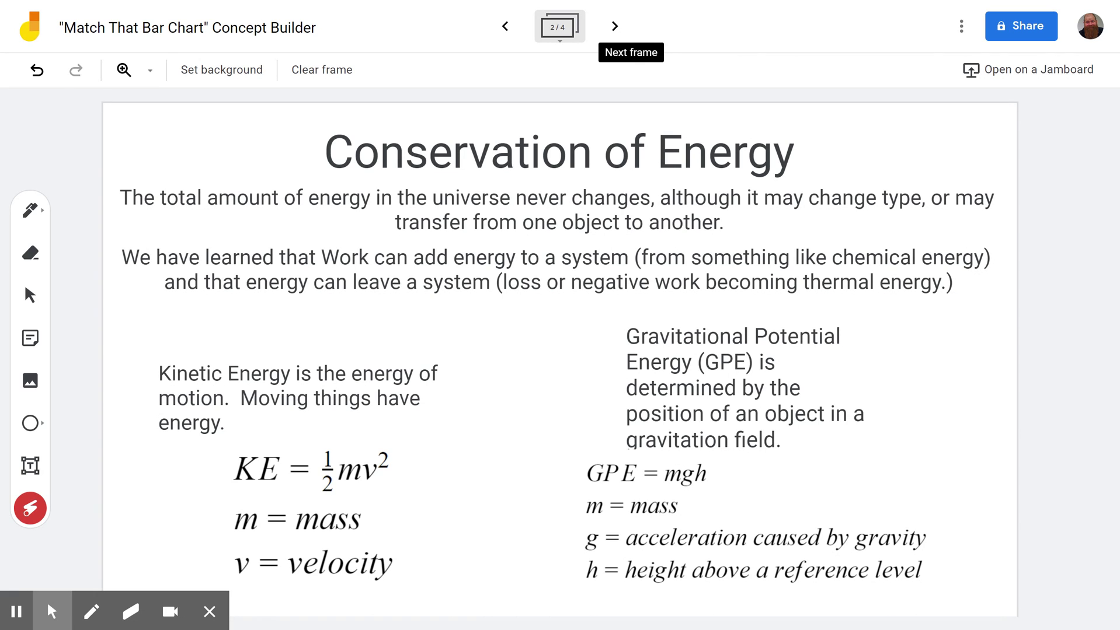
# Laser-mark the kinetic energy definition and its velocity term, plus the GPE definition and its height variable
pyautogui.moveTo(183, 449)
pyautogui.mouseDown()
pyautogui.moveTo(443, 365)
pyautogui.moveTo(187, 450)
pyautogui.moveTo(318, 432)
pyautogui.moveTo(238, 430)
pyautogui.moveTo(425, 441)
pyautogui.moveTo(304, 438)
pyautogui.mouseUp()
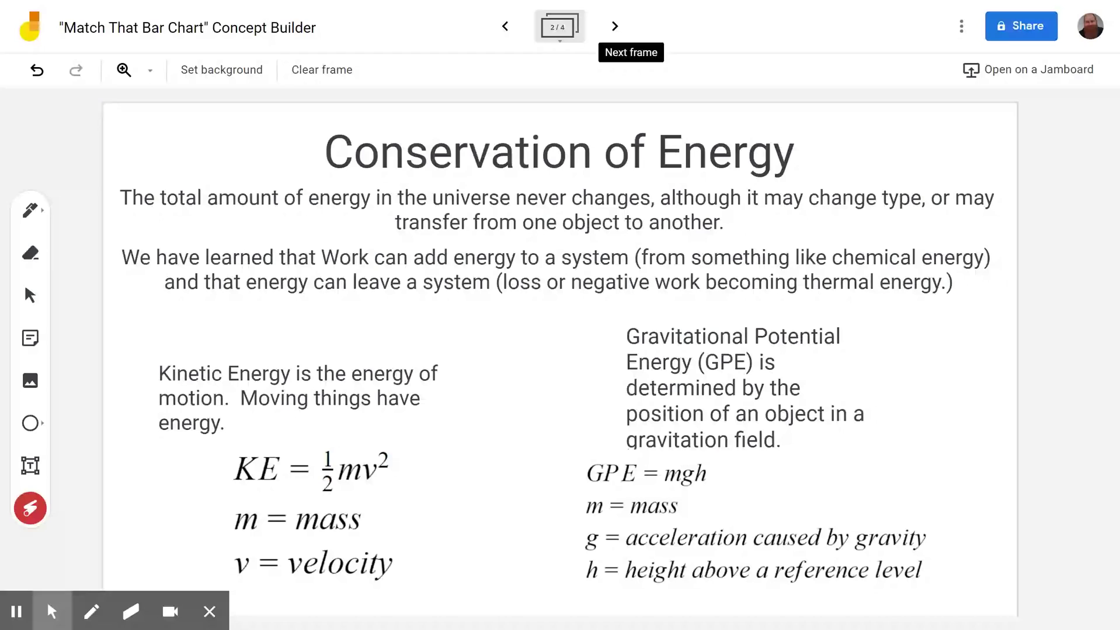
pyautogui.moveTo(357, 496); pyautogui.dragTo(381, 444)
pyautogui.moveTo(858, 315)
pyautogui.mouseDown()
pyautogui.moveTo(588, 345)
pyautogui.moveTo(854, 320)
pyautogui.mouseUp()
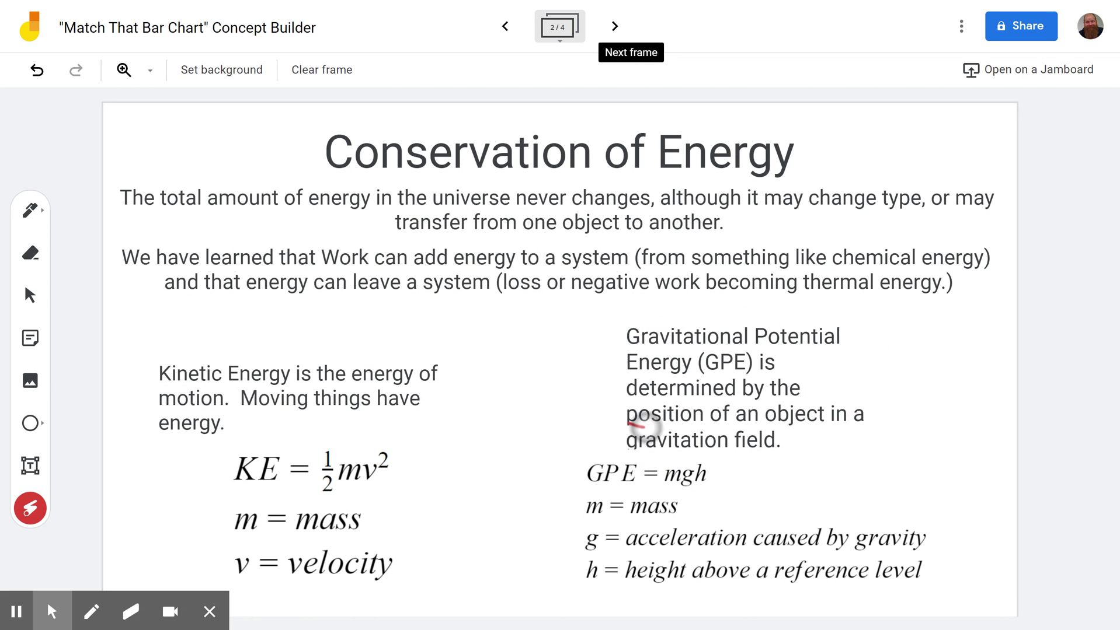
pyautogui.moveTo(630, 428); pyautogui.dragTo(732, 428)
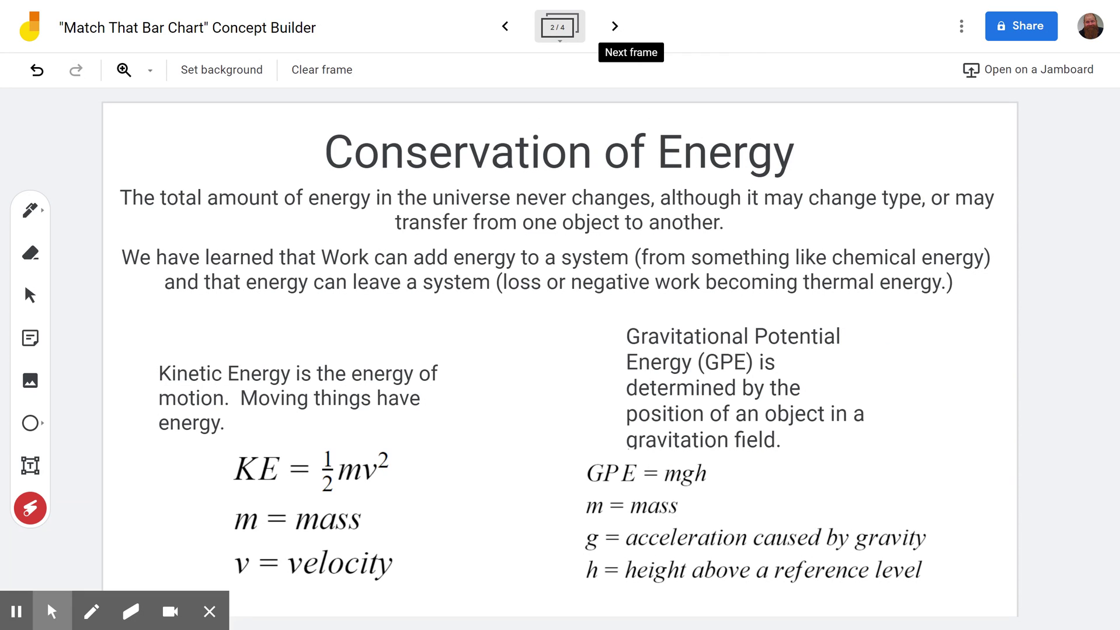
pyautogui.moveTo(591, 589); pyautogui.dragTo(575, 566)
# Go to the bar chart frame and laser-mark the KE and PE bars and the handwritten KE and GPE labels
pyautogui.click(614, 26)
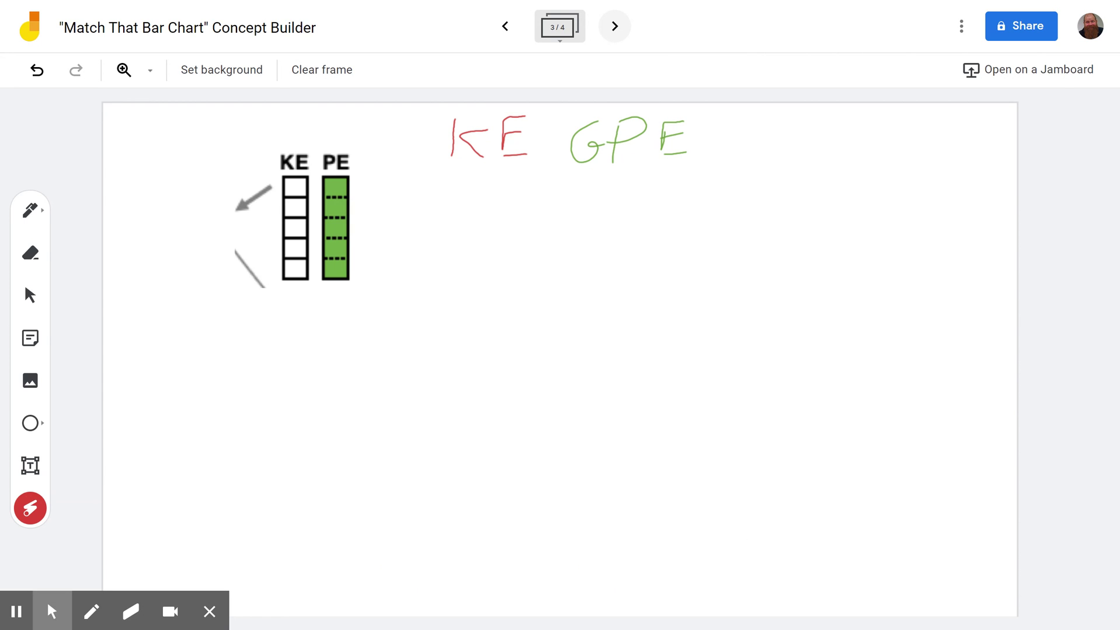
pyautogui.moveTo(300, 287)
pyautogui.mouseDown()
pyautogui.moveTo(372, 250)
pyautogui.moveTo(283, 278)
pyautogui.moveTo(335, 306)
pyautogui.mouseUp()
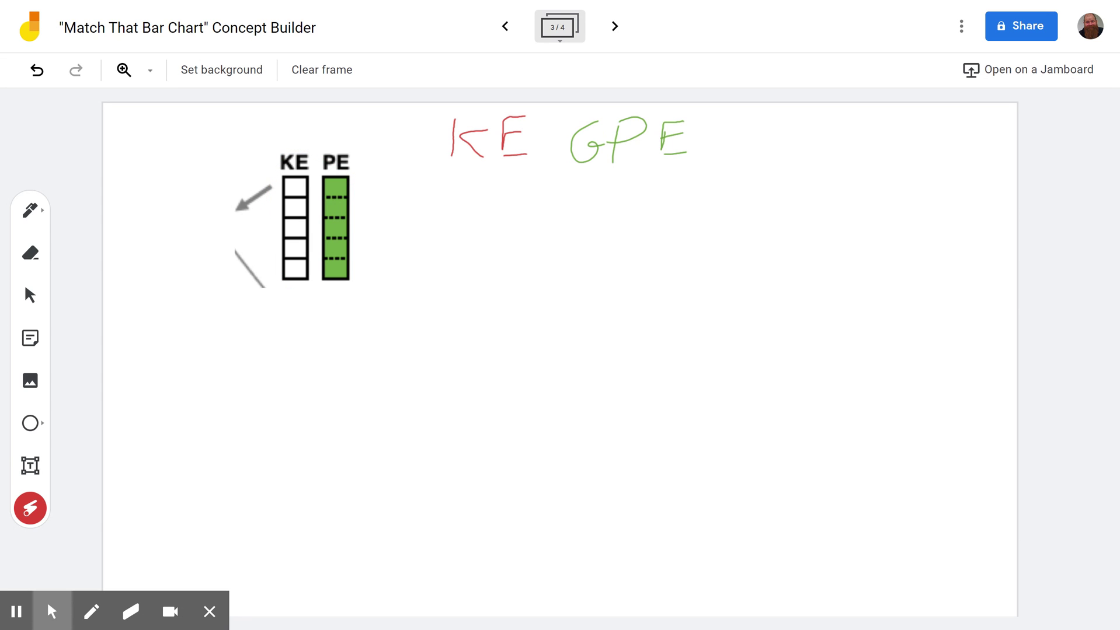
pyautogui.moveTo(353, 140); pyautogui.dragTo(338, 293)
pyautogui.moveTo(565, 168); pyautogui.dragTo(718, 163)
pyautogui.moveTo(290, 298)
pyautogui.mouseDown()
pyautogui.moveTo(325, 225)
pyautogui.moveTo(300, 295)
pyautogui.mouseUp()
pyautogui.moveTo(409, 151); pyautogui.dragTo(552, 170)
pyautogui.moveTo(296, 279); pyautogui.dragTo(293, 165)
pyautogui.moveTo(299, 295)
pyautogui.mouseDown()
pyautogui.moveTo(318, 252)
pyautogui.moveTo(303, 293)
pyautogui.mouseUp()
pyautogui.moveTo(374, 269)
pyautogui.mouseDown()
pyautogui.moveTo(370, 220)
pyautogui.moveTo(340, 292)
pyautogui.moveTo(369, 216)
pyautogui.mouseUp()
# Write a green 5 above the PE bar and a red 0 above the KE bar with the pen
pyautogui.click(30, 210)
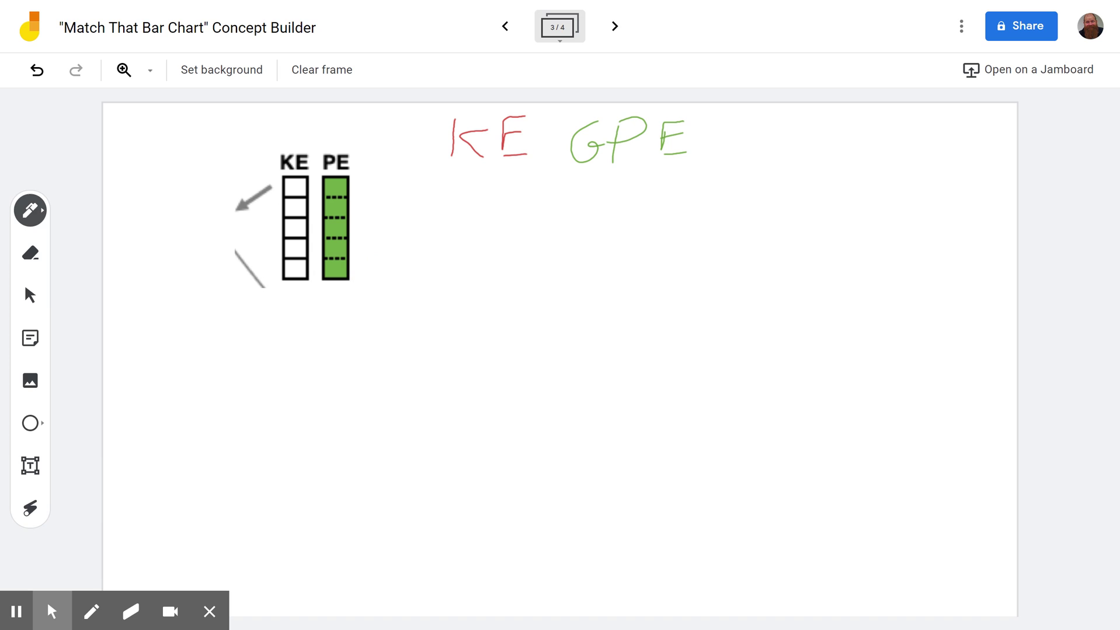
pyautogui.click(30, 212)
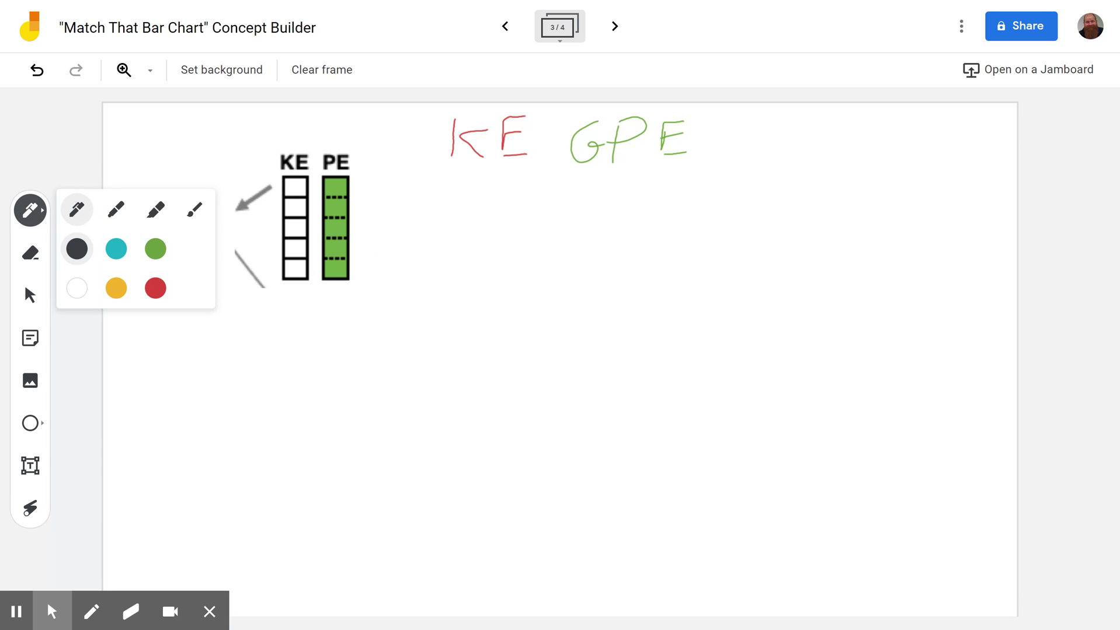
pyautogui.click(155, 248)
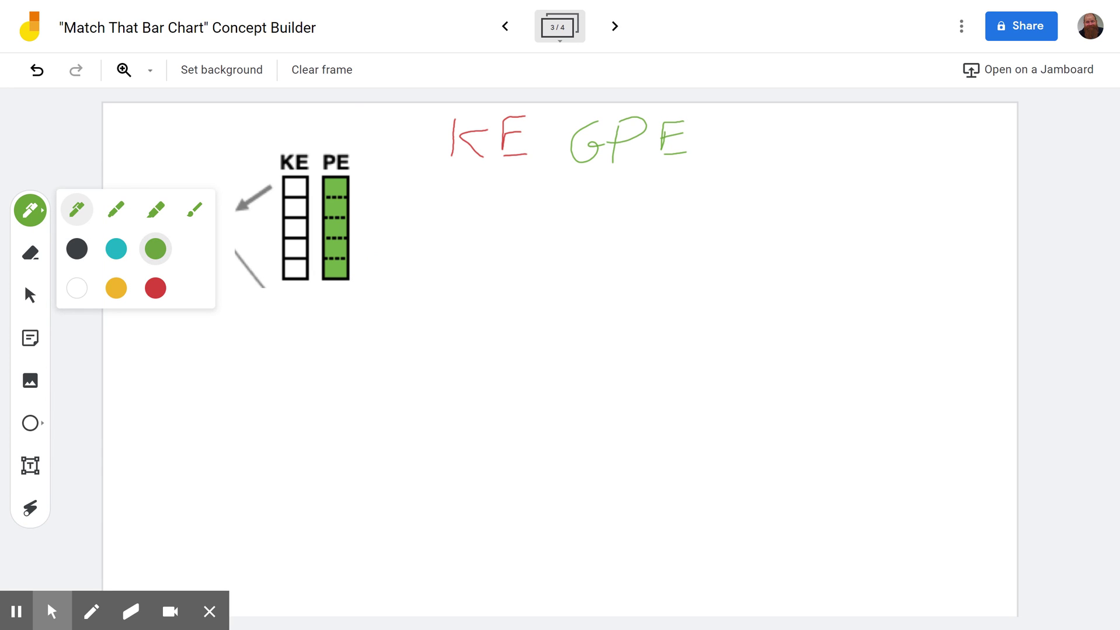
pyautogui.moveTo(340, 118)
pyautogui.mouseDown()
pyautogui.moveTo(337, 157)
pyautogui.moveTo(362, 115)
pyautogui.mouseUp()
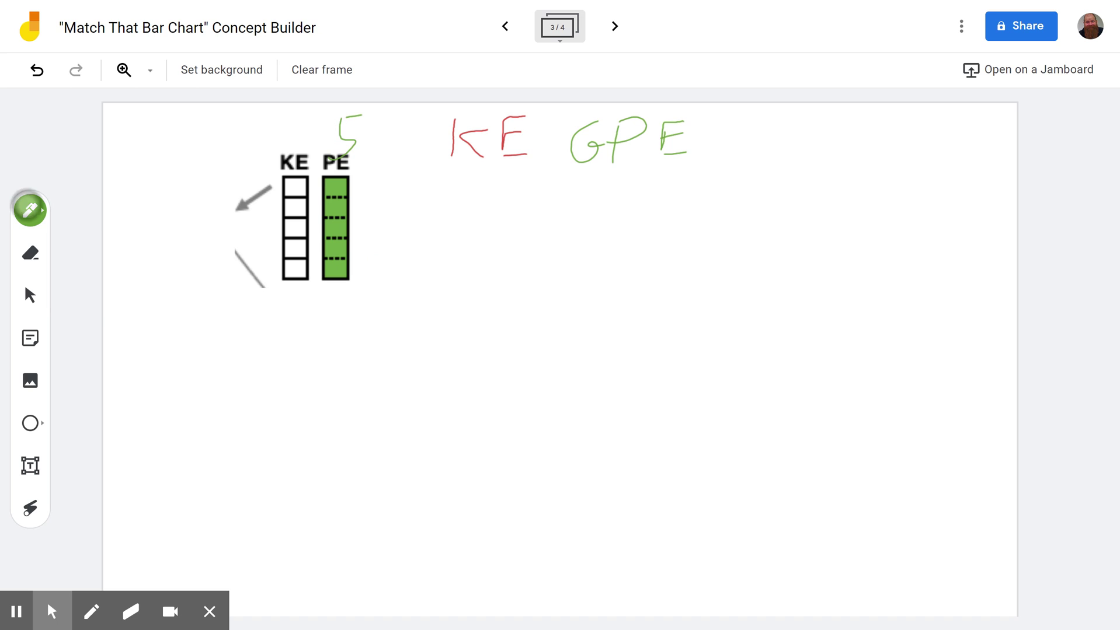
pyautogui.click(30, 210)
pyautogui.click(155, 287)
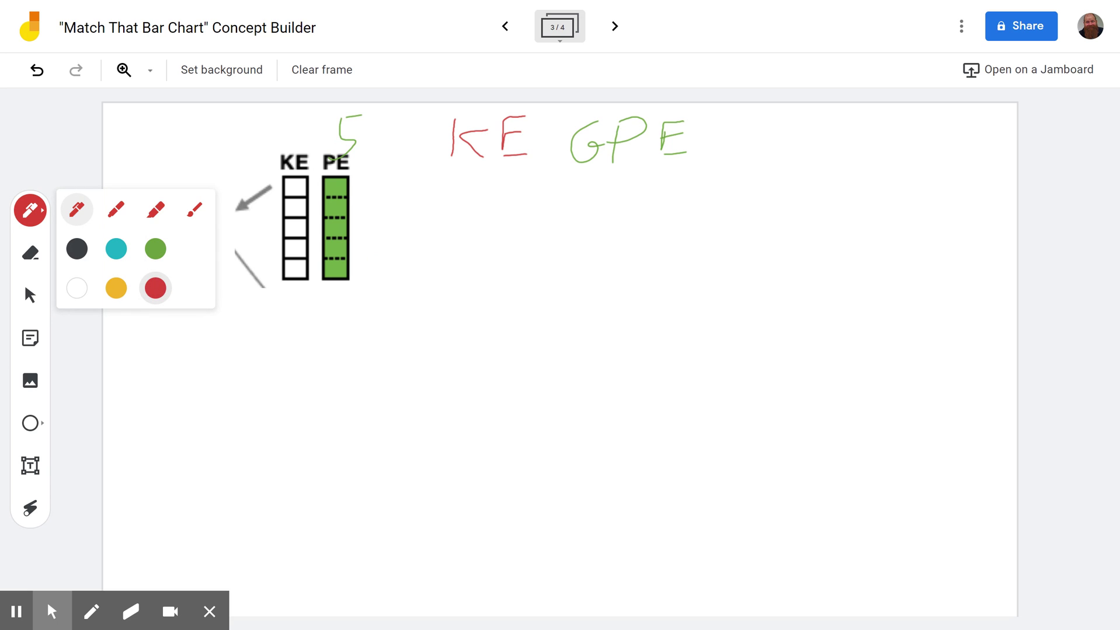
pyautogui.moveTo(296, 116); pyautogui.dragTo(293, 119)
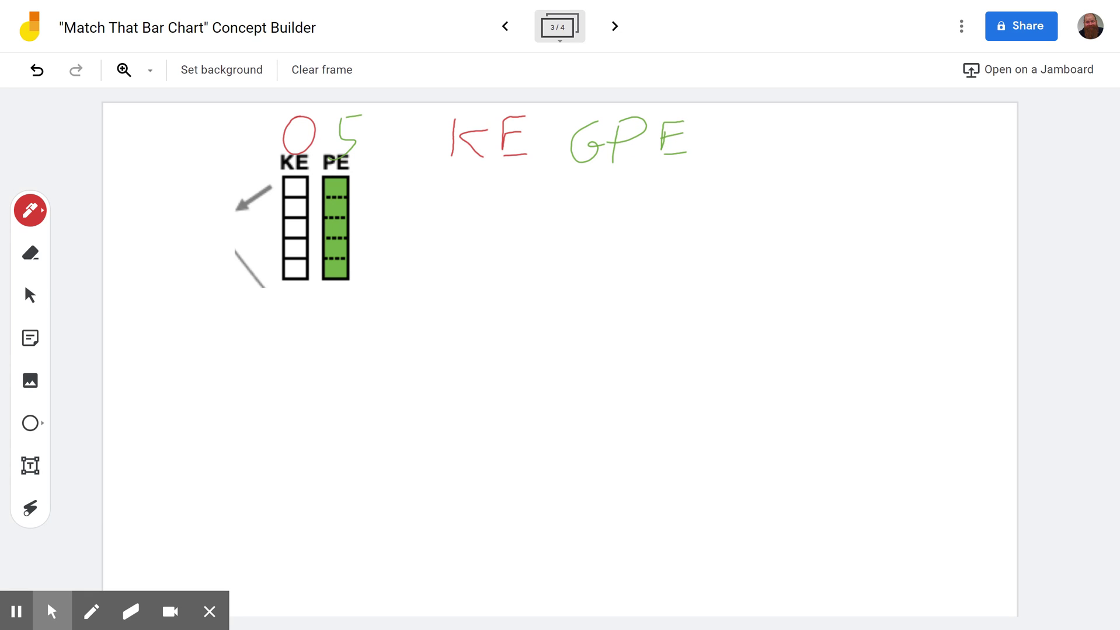
# Circle the red 0 above KE and the green 5 above PE with the laser
pyautogui.click(26, 513)
pyautogui.moveTo(290, 125)
pyautogui.mouseDown()
pyautogui.moveTo(266, 193)
pyautogui.moveTo(292, 189)
pyautogui.mouseUp()
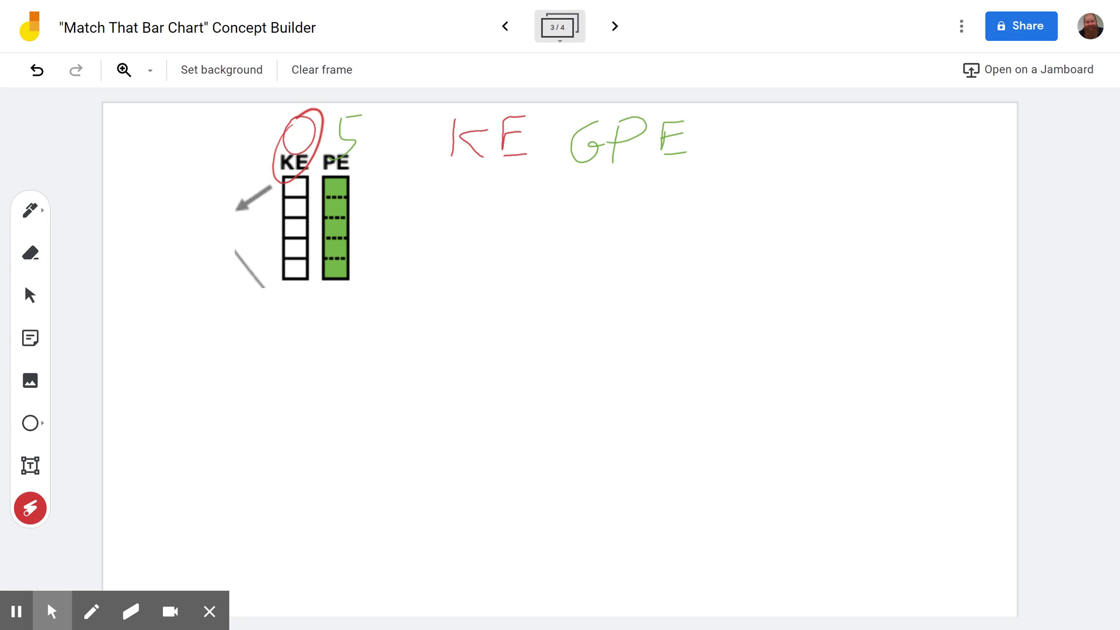
pyautogui.moveTo(320, 112); pyautogui.dragTo(371, 144)
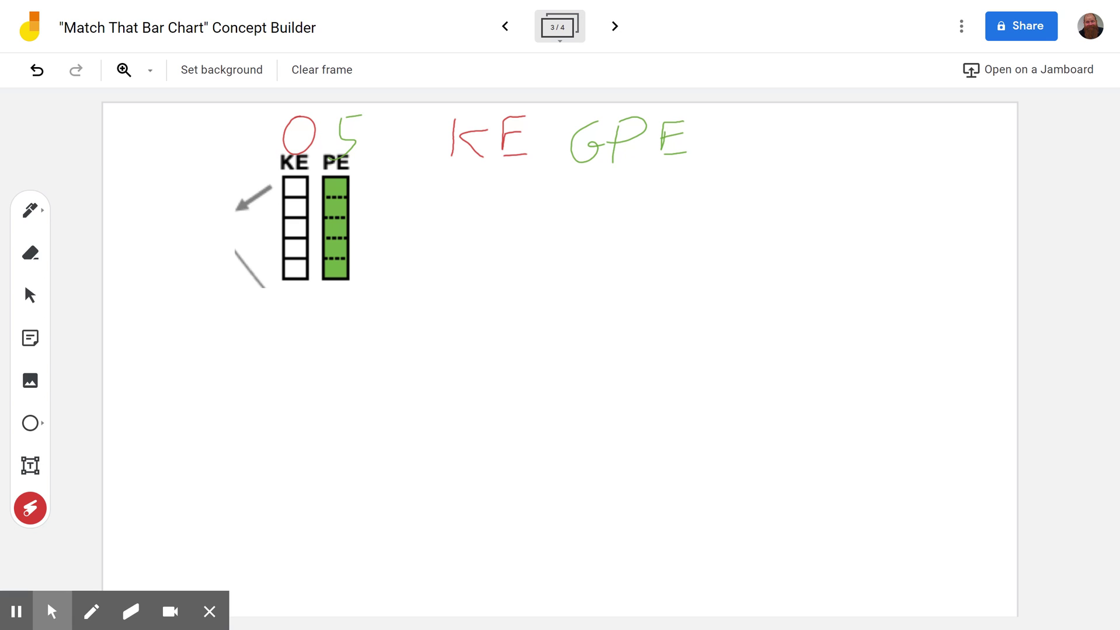
# Draw four black pen boxes: beside the KE bar, low centre-left, mid-height right of centre, and near the frame's lower-right corner
pyautogui.click(30, 211)
pyautogui.click(30, 210)
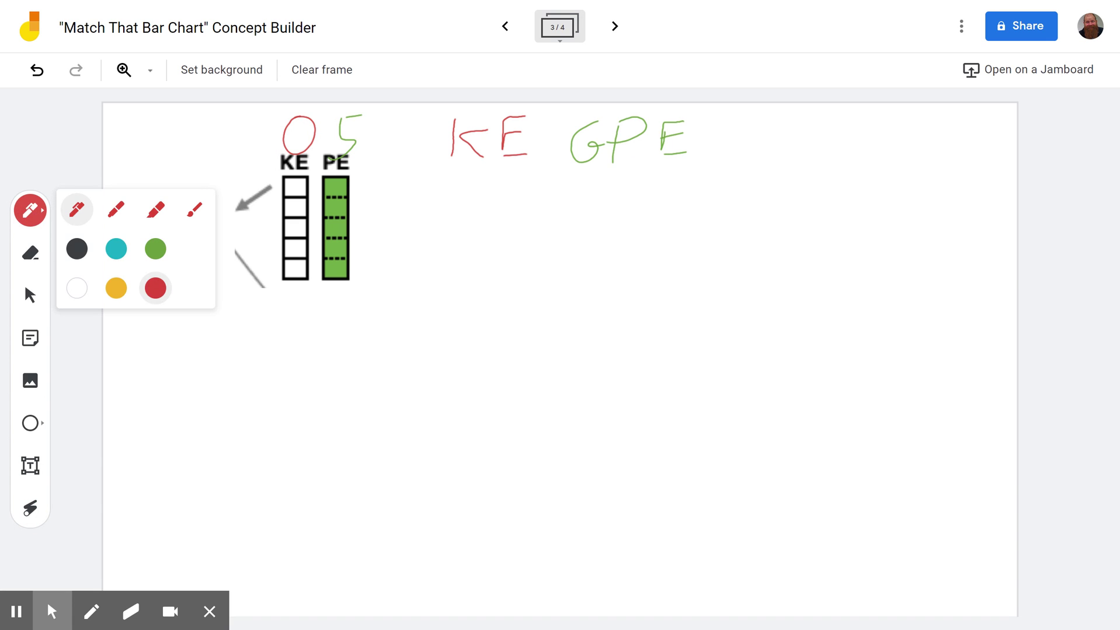
pyautogui.click(76, 248)
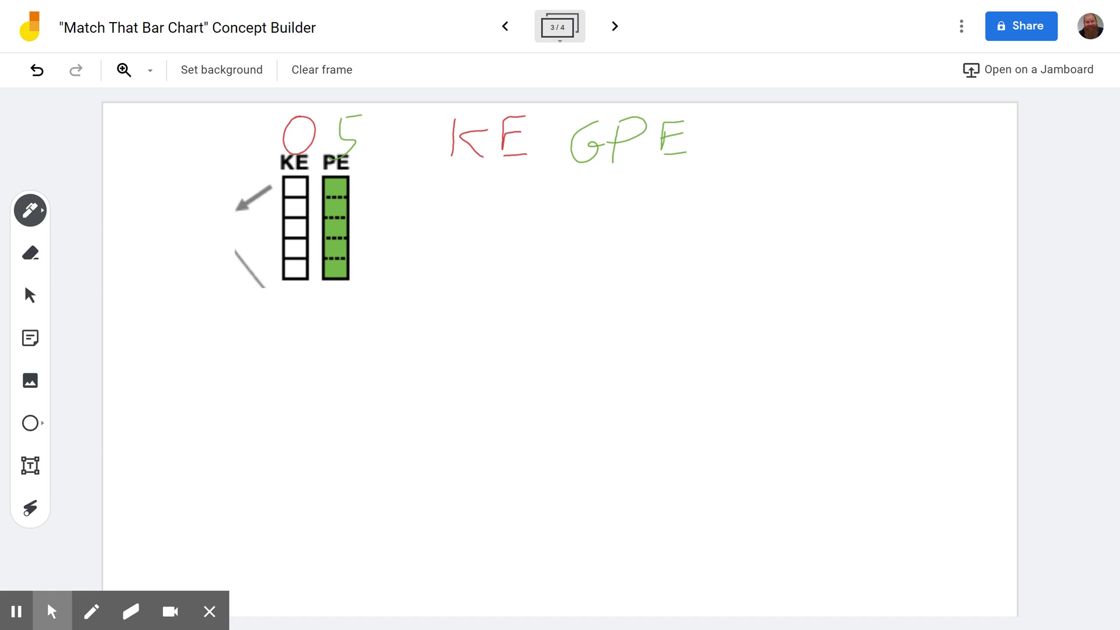
pyautogui.moveTo(184, 228)
pyautogui.mouseDown()
pyautogui.moveTo(183, 258)
pyautogui.moveTo(242, 257)
pyautogui.moveTo(160, 230)
pyautogui.mouseUp()
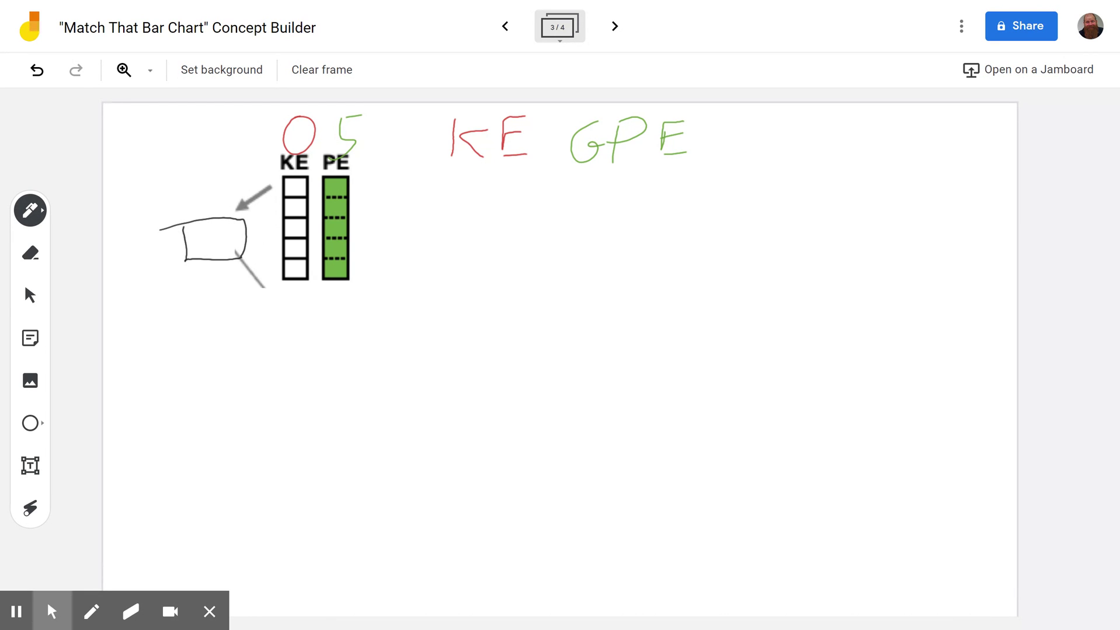
pyautogui.moveTo(423, 447)
pyautogui.mouseDown()
pyautogui.moveTo(445, 472)
pyautogui.moveTo(489, 423)
pyautogui.moveTo(414, 442)
pyautogui.mouseUp()
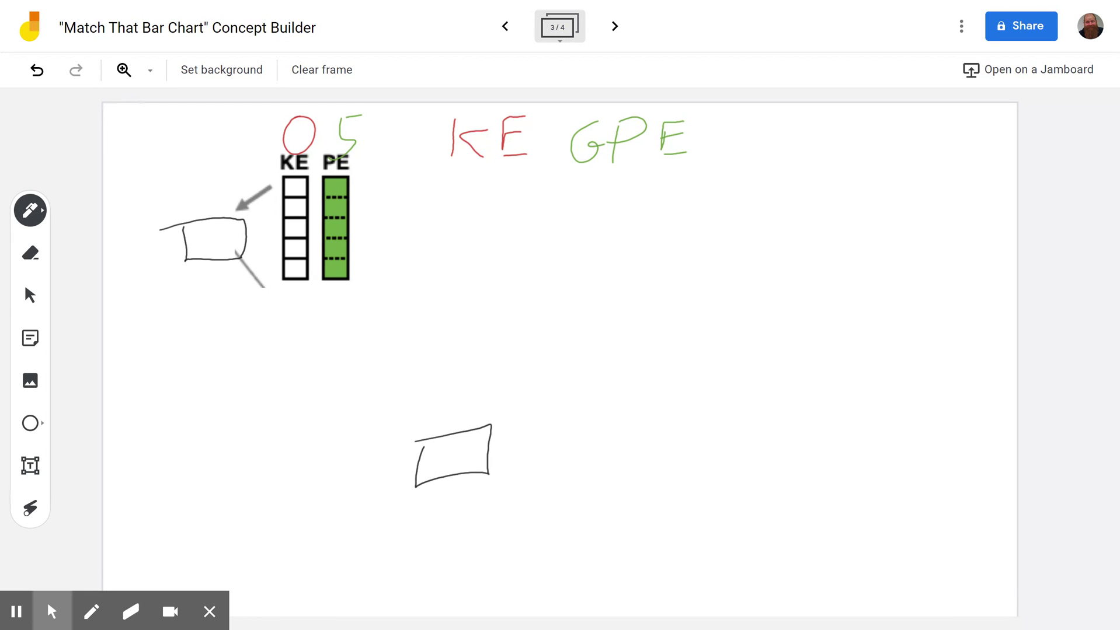
pyautogui.moveTo(616, 342)
pyautogui.mouseDown()
pyautogui.moveTo(660, 390)
pyautogui.moveTo(679, 361)
pyautogui.moveTo(605, 342)
pyautogui.mouseUp()
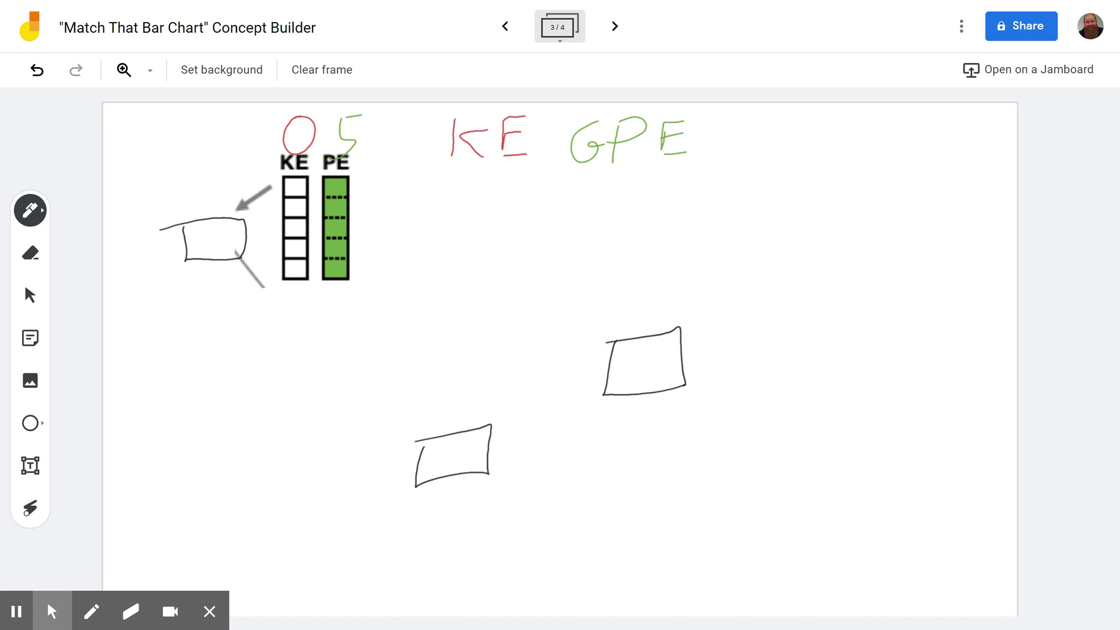
pyautogui.moveTo(841, 538)
pyautogui.mouseDown()
pyautogui.moveTo(837, 564)
pyautogui.moveTo(917, 582)
pyautogui.moveTo(903, 533)
pyautogui.moveTo(822, 546)
pyautogui.mouseUp()
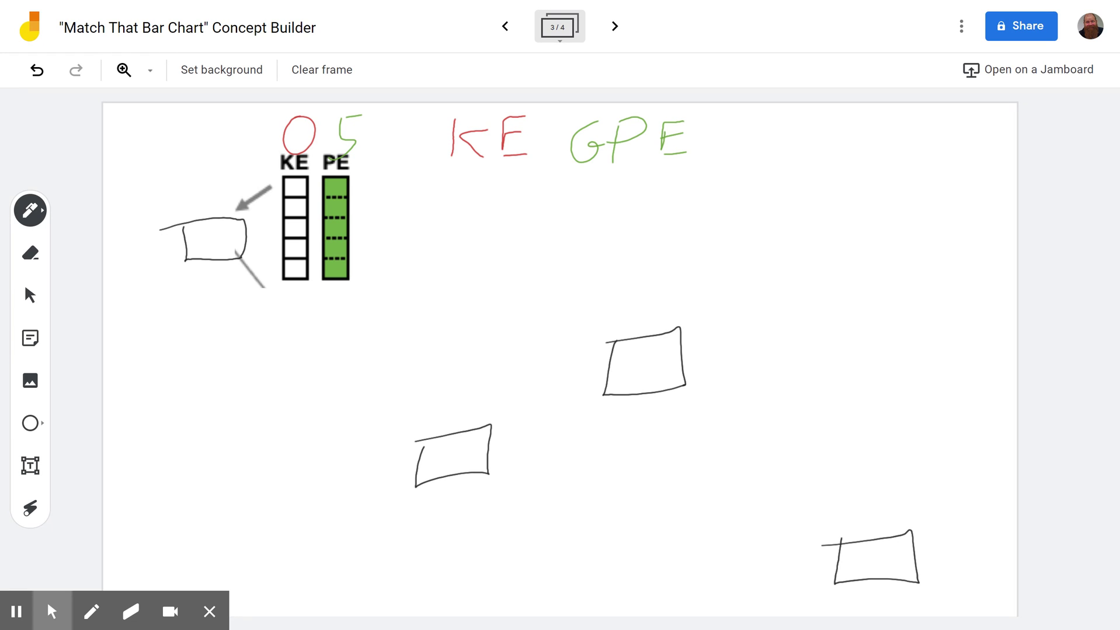
# Draw a teal ground line across the lower part of the frame under the lowest box, and laser-circle the green 5
pyautogui.click(30, 211)
pyautogui.click(116, 249)
pyautogui.click(30, 211)
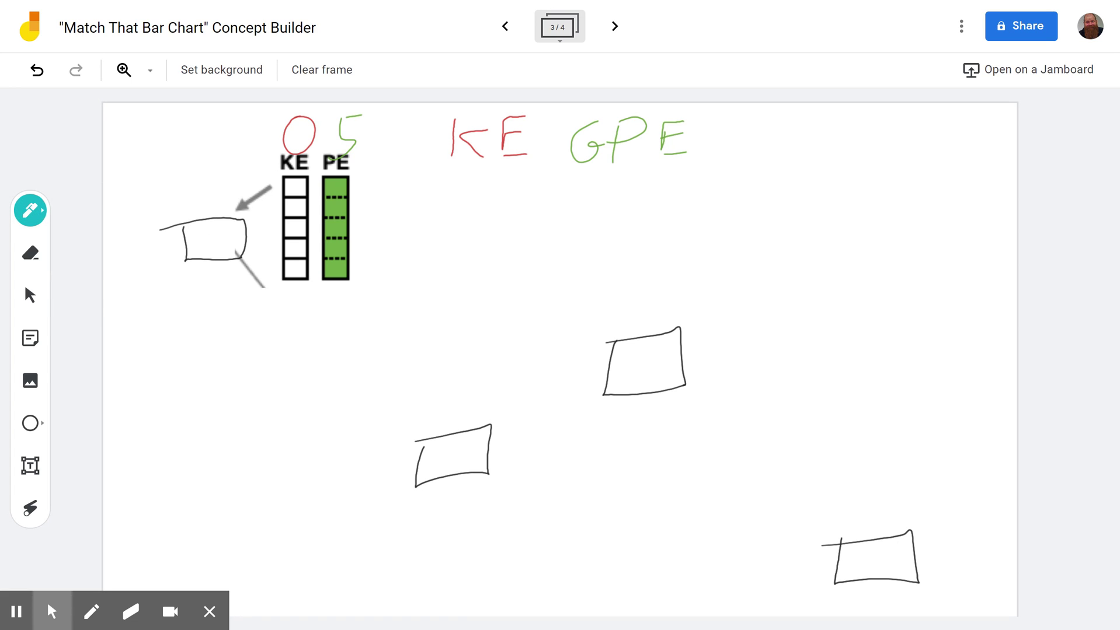
pyautogui.moveTo(159, 563); pyautogui.dragTo(956, 579)
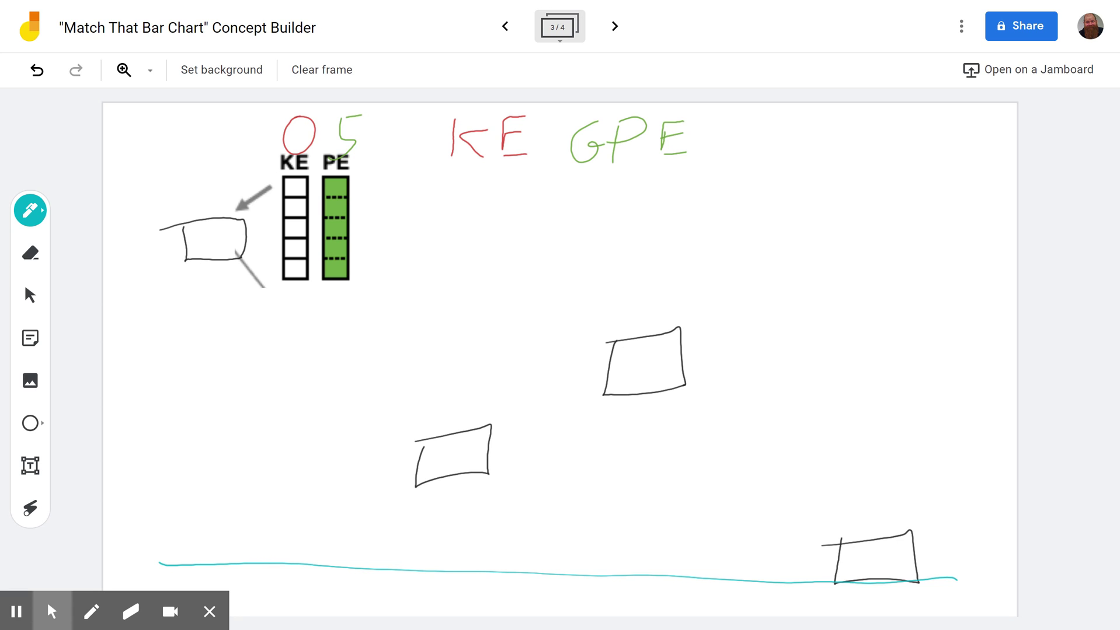
pyautogui.press('l')
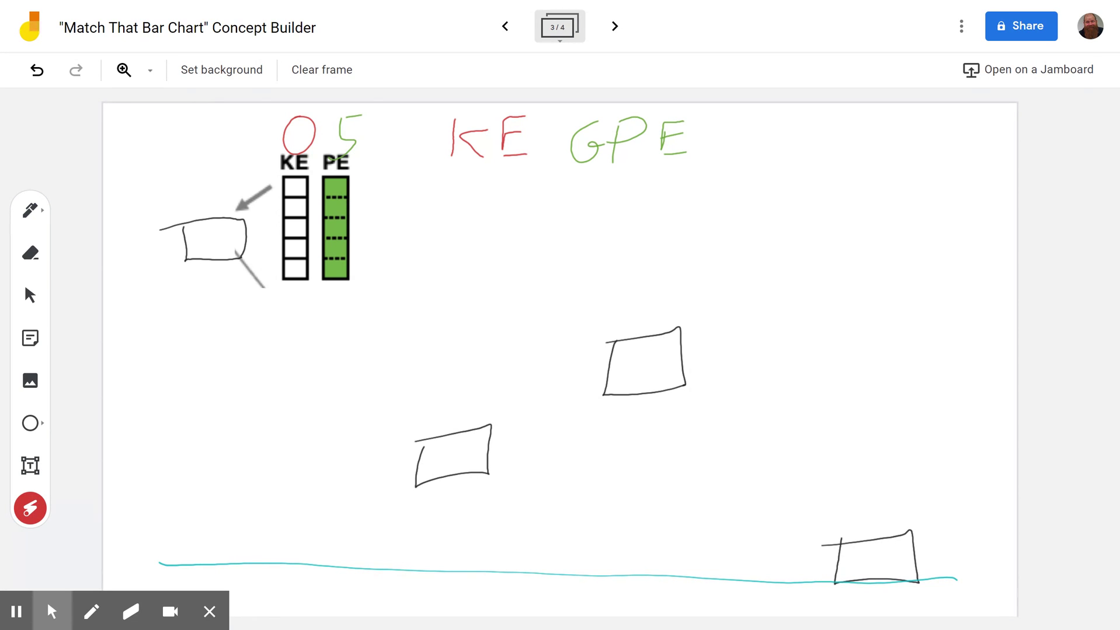
pyautogui.moveTo(385, 117)
pyautogui.mouseDown()
pyautogui.moveTo(362, 110)
pyautogui.moveTo(325, 125)
pyautogui.mouseUp()
# Write a black 5 inside each of the four boxes with the pen
pyautogui.click(29, 210)
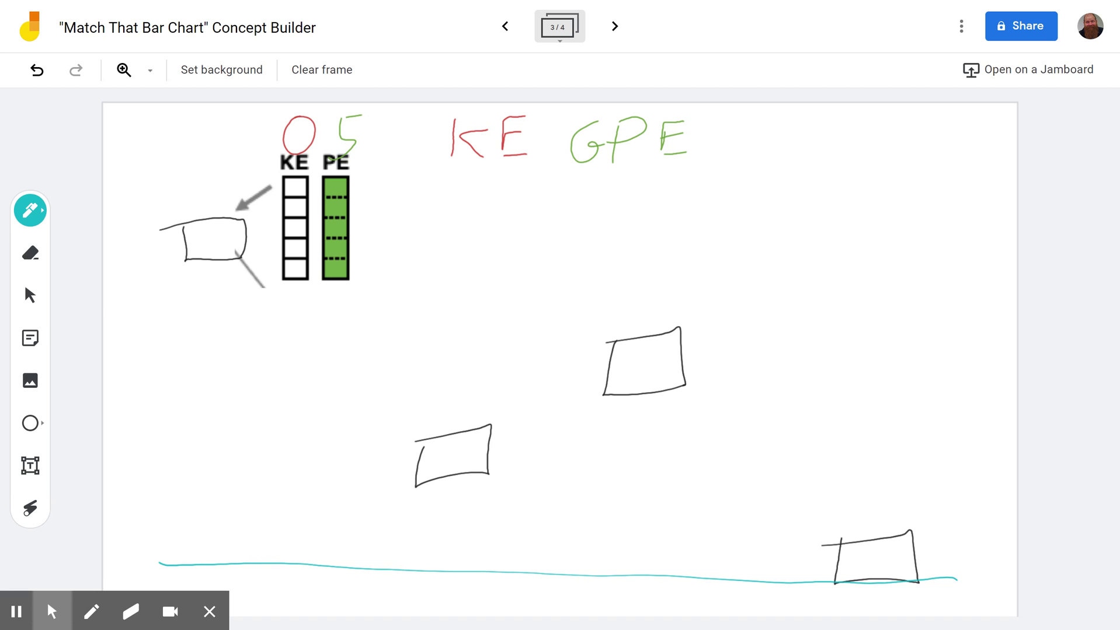
pyautogui.click(29, 210)
pyautogui.click(76, 249)
pyautogui.click(30, 210)
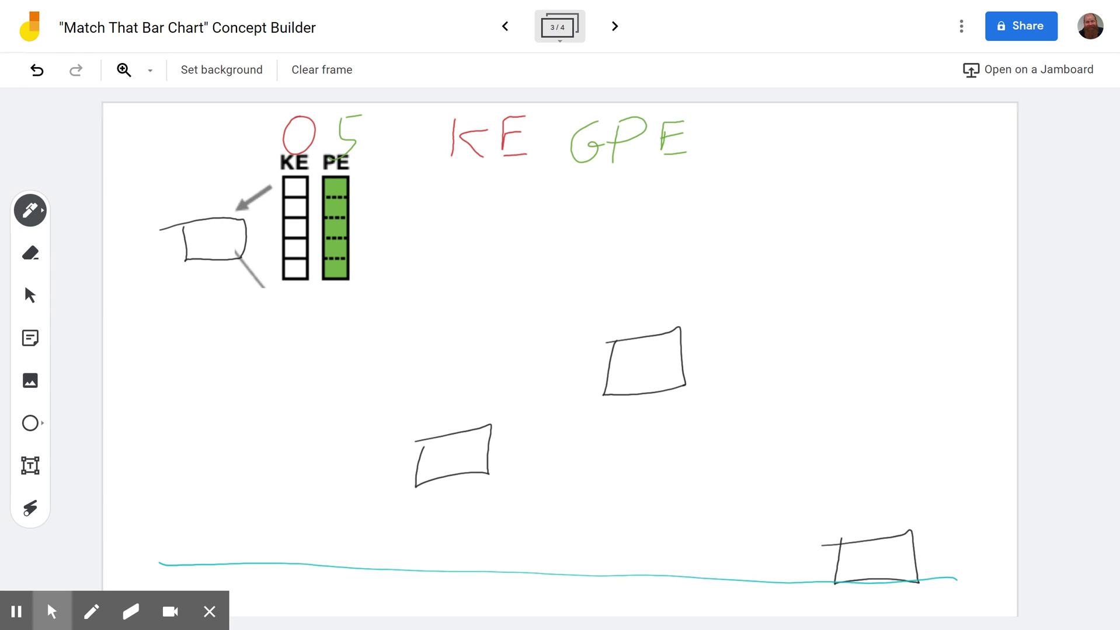
pyautogui.moveTo(240, 223); pyautogui.dragTo(213, 256)
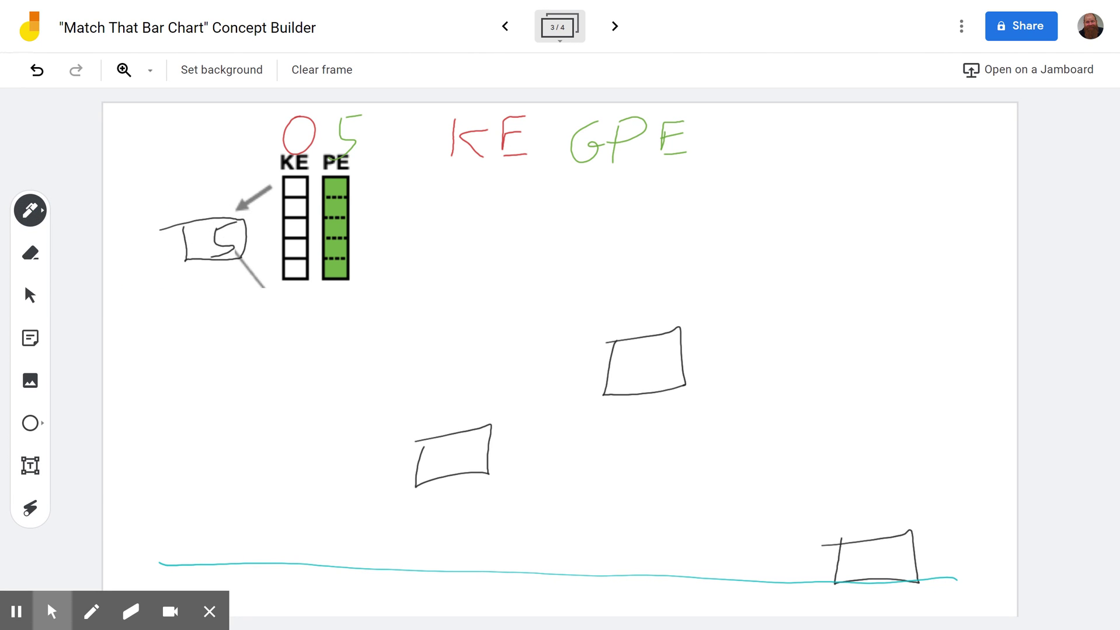
pyautogui.moveTo(474, 443); pyautogui.dragTo(441, 477)
pyautogui.moveTo(637, 360)
pyautogui.mouseDown()
pyautogui.moveTo(656, 366)
pyautogui.moveTo(643, 388)
pyautogui.mouseUp()
pyautogui.moveTo(882, 551)
pyautogui.mouseDown()
pyautogui.moveTo(869, 585)
pyautogui.moveTo(899, 548)
pyautogui.mouseUp()
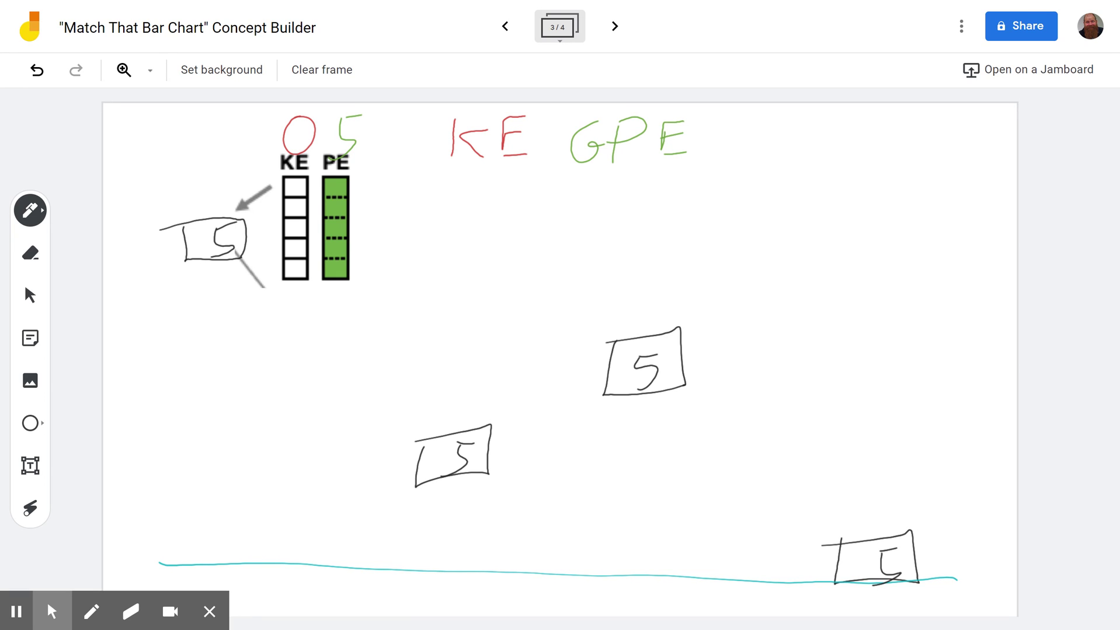
# Circle the 5 in the low centre-left box and the 5 in the box beside the KE bar with the laser
pyautogui.click(30, 508)
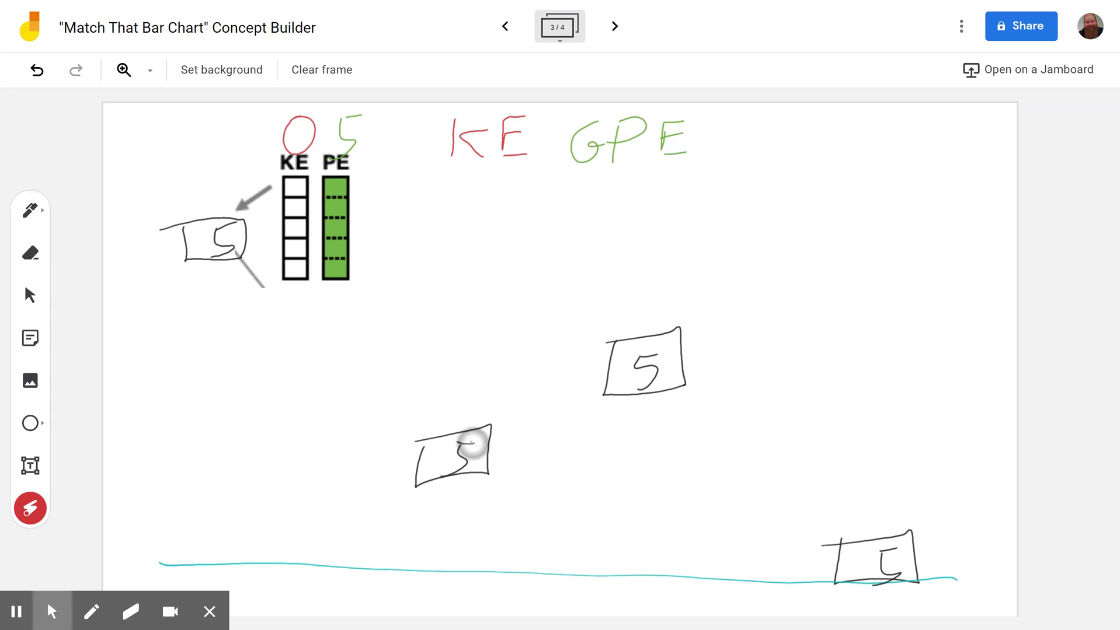
pyautogui.moveTo(467, 442)
pyautogui.mouseDown()
pyautogui.moveTo(442, 450)
pyautogui.moveTo(446, 437)
pyautogui.mouseUp()
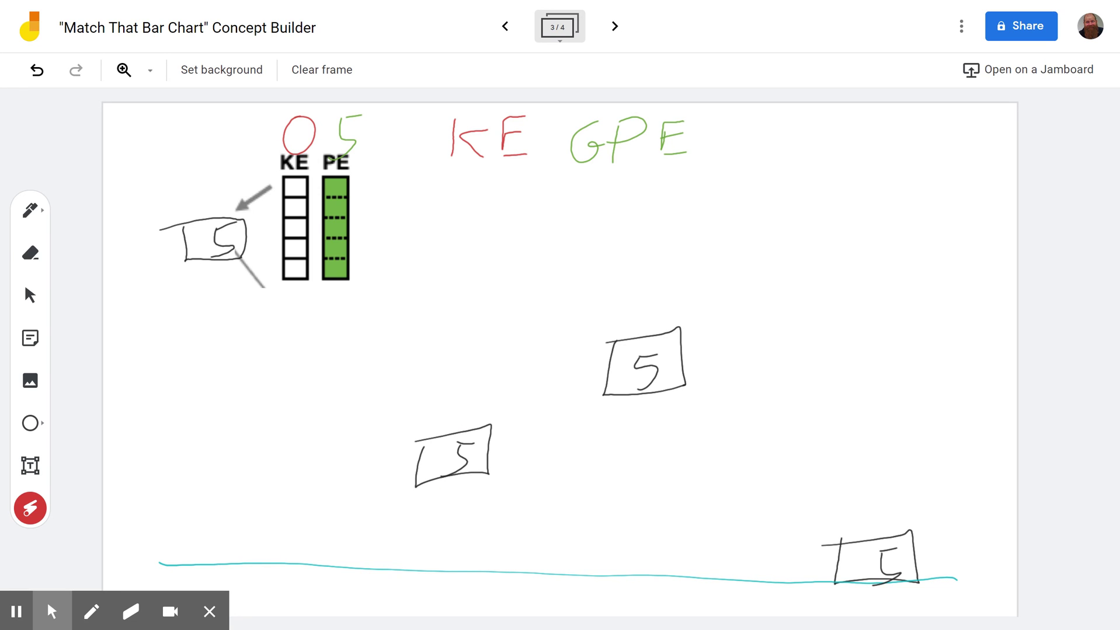
pyautogui.moveTo(453, 436); pyautogui.dragTo(450, 432)
pyautogui.moveTo(237, 225)
pyautogui.mouseDown()
pyautogui.moveTo(195, 269)
pyautogui.moveTo(245, 225)
pyautogui.mouseUp()
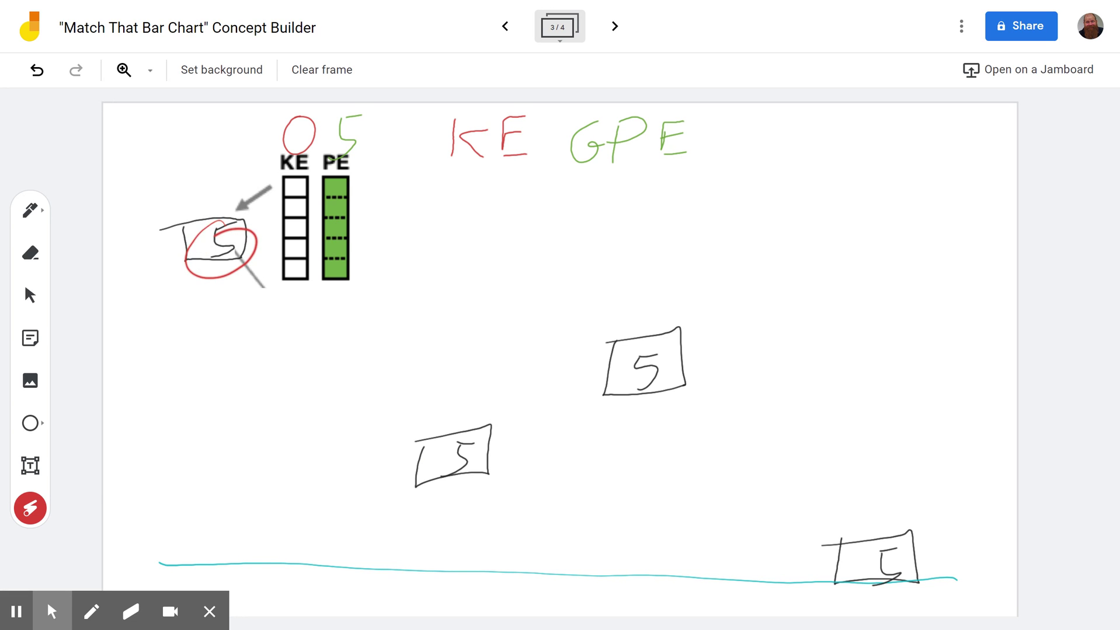
# Laser-circle the 5 in the low centre-left box and the box near the frame's lower-right corner
pyautogui.moveTo(462, 430)
pyautogui.mouseDown()
pyautogui.moveTo(462, 482)
pyautogui.moveTo(489, 450)
pyautogui.mouseUp()
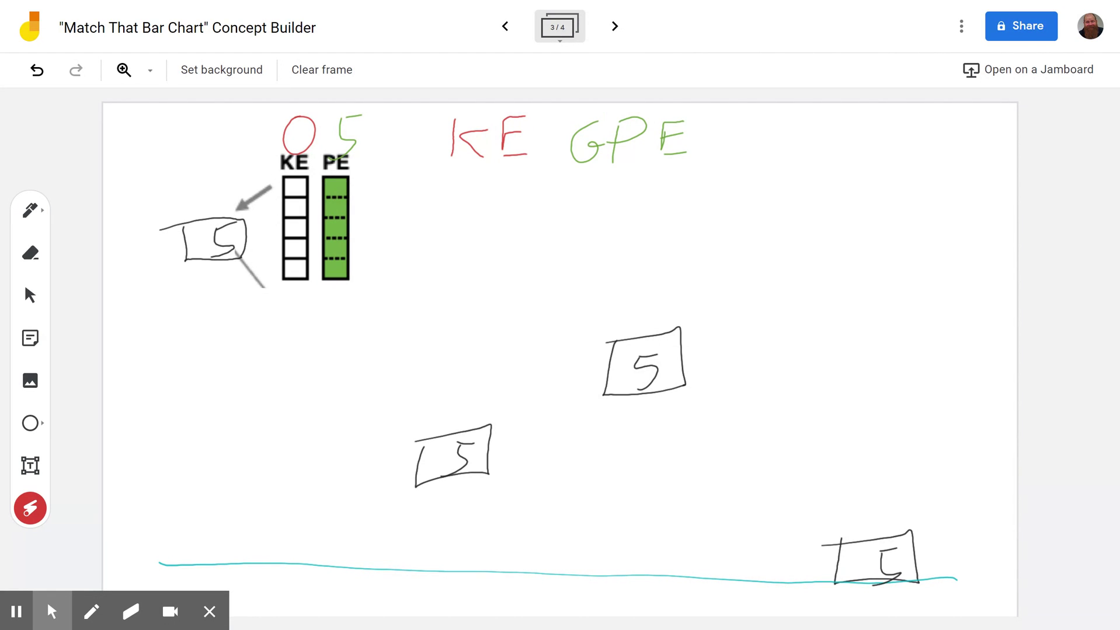
pyautogui.moveTo(893, 529)
pyautogui.mouseDown()
pyautogui.moveTo(952, 554)
pyautogui.moveTo(837, 532)
pyautogui.moveTo(874, 527)
pyautogui.mouseUp()
pyautogui.moveTo(916, 534); pyautogui.dragTo(925, 532)
pyautogui.moveTo(898, 520)
pyautogui.mouseDown()
pyautogui.moveTo(850, 580)
pyautogui.moveTo(934, 531)
pyautogui.moveTo(915, 545)
pyautogui.mouseUp()
# Write a red 5 and a green 0 with the pen above the lowest box, on the ground line
pyautogui.click(30, 210)
pyautogui.click(30, 210)
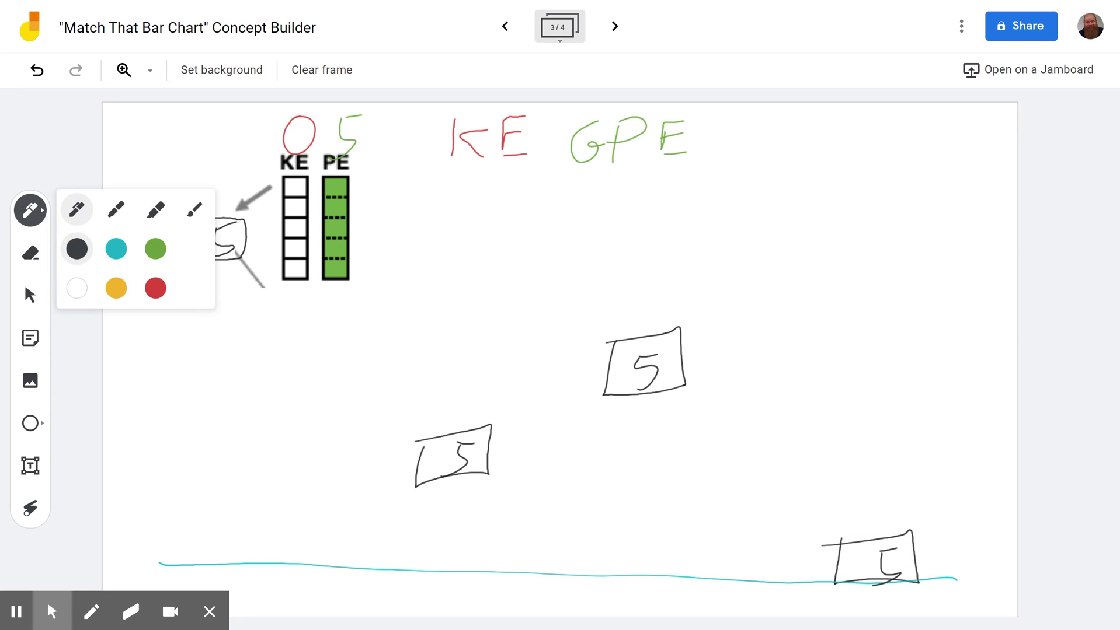
pyautogui.click(155, 287)
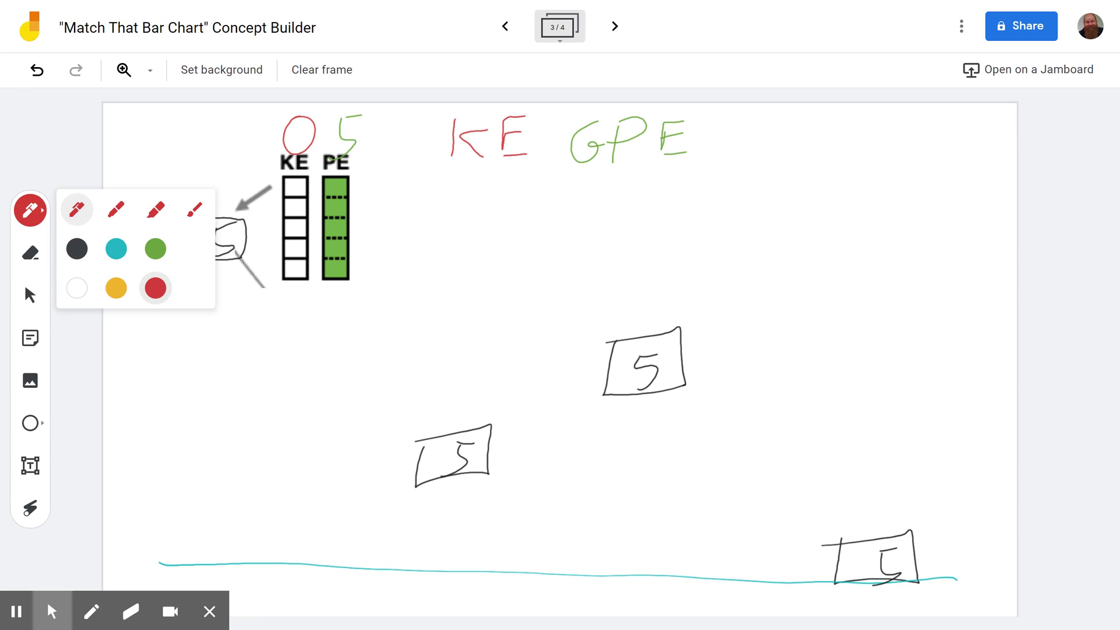
pyautogui.moveTo(866, 492); pyautogui.dragTo(819, 543)
pyautogui.click(26, 209)
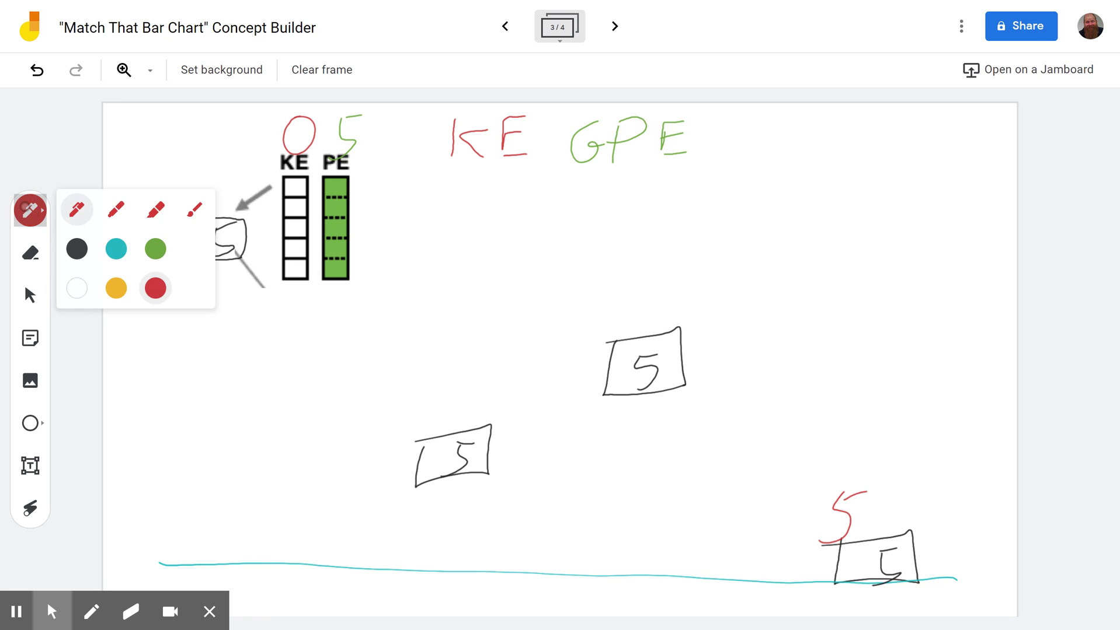
pyautogui.click(155, 249)
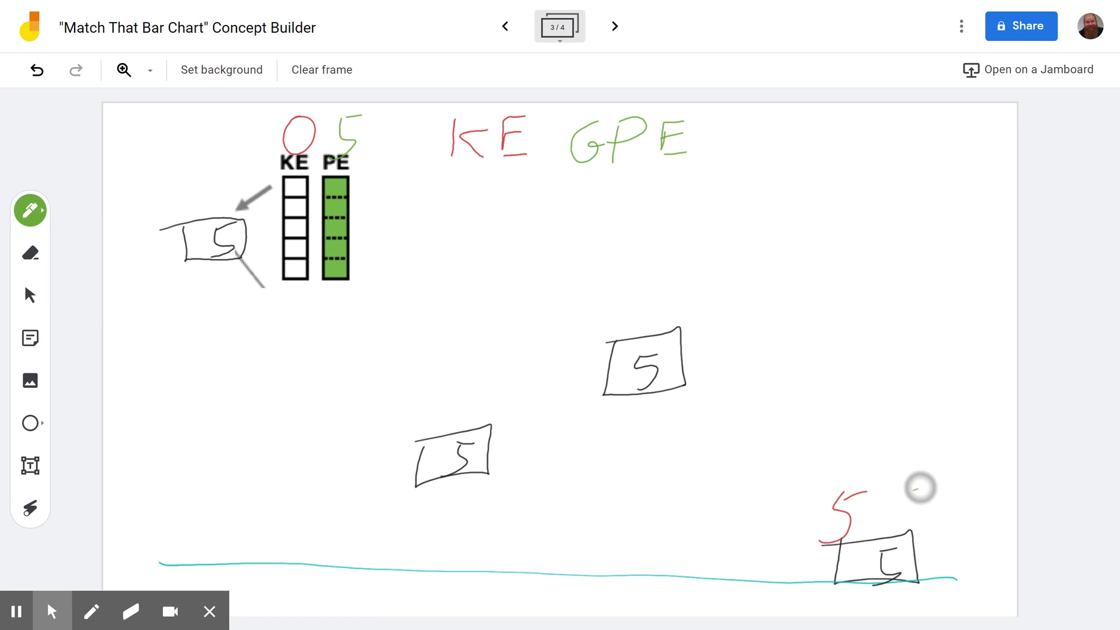
pyautogui.moveTo(920, 488); pyautogui.dragTo(903, 489)
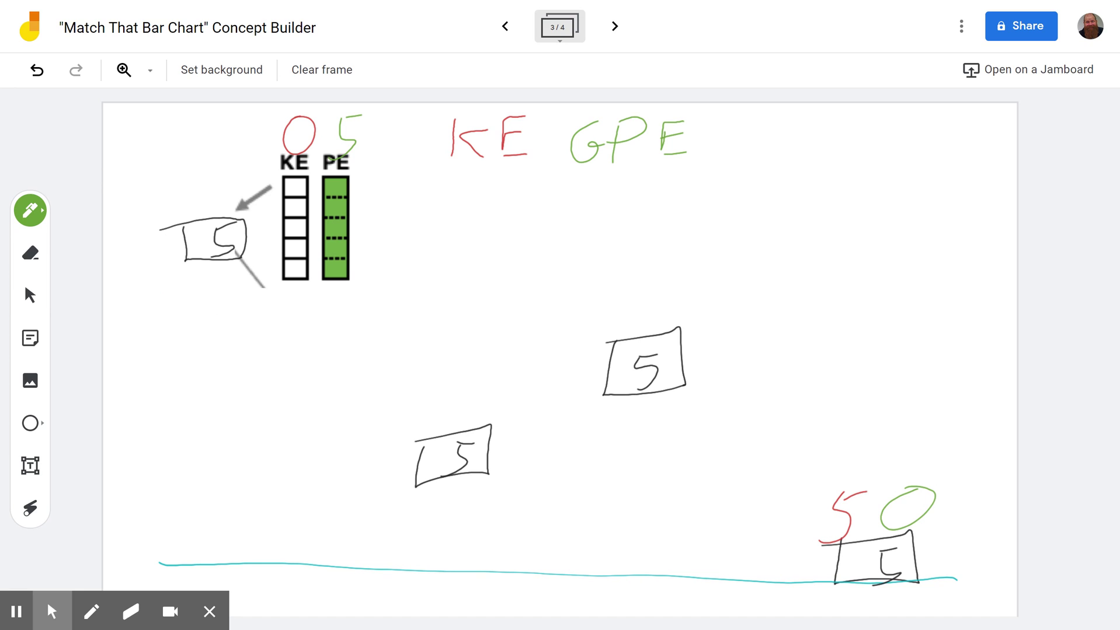
# Laser-circle the 5 inside the lowest box and the green 0 and red 5 above it
pyautogui.click(30, 509)
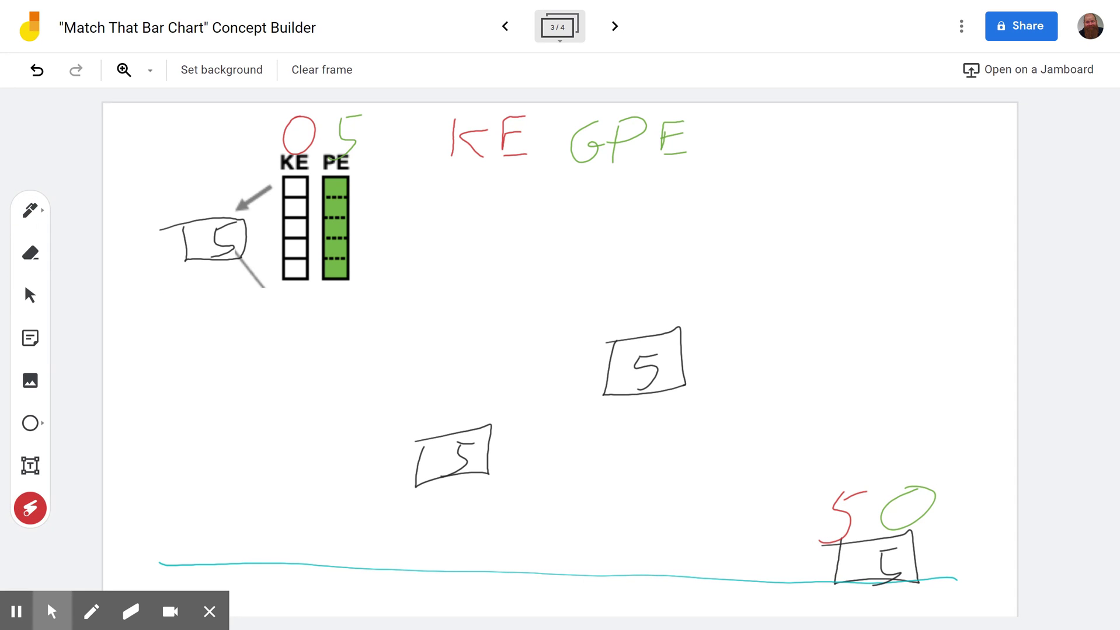
pyautogui.moveTo(896, 543)
pyautogui.mouseDown()
pyautogui.moveTo(874, 594)
pyautogui.moveTo(893, 541)
pyautogui.mouseUp()
pyautogui.moveTo(934, 496); pyautogui.dragTo(880, 490)
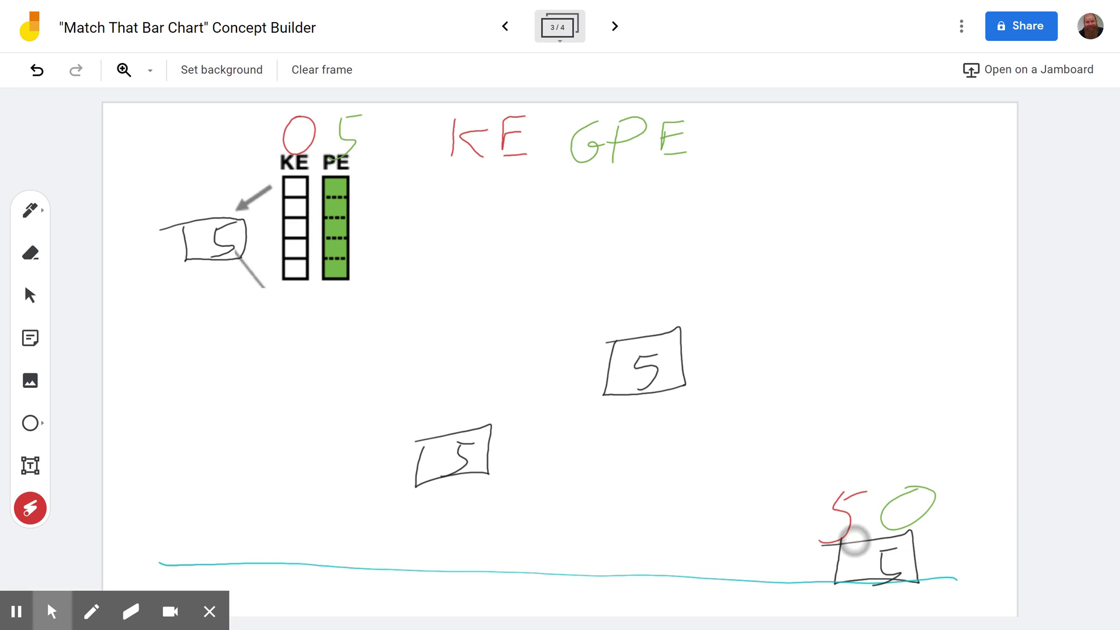
pyautogui.moveTo(852, 535); pyautogui.dragTo(887, 495)
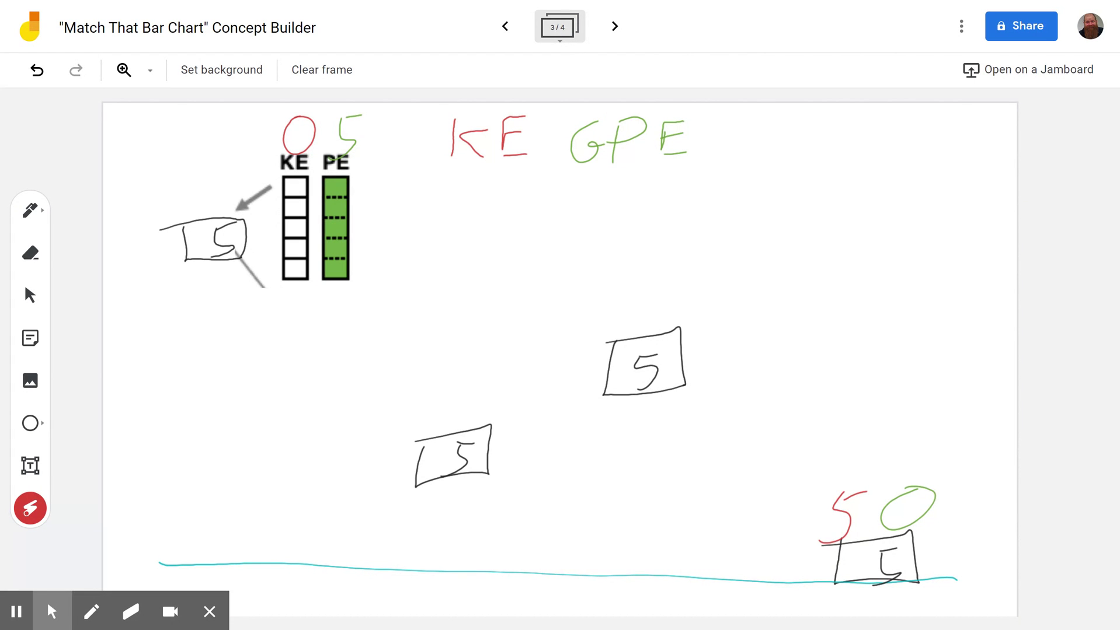
# Point out the low centre-left box and its height above the teal ground line with the laser
pyautogui.moveTo(414, 423)
pyautogui.mouseDown()
pyautogui.moveTo(425, 437)
pyautogui.moveTo(464, 439)
pyautogui.mouseUp()
pyautogui.moveTo(386, 566)
pyautogui.mouseDown()
pyautogui.moveTo(388, 495)
pyautogui.moveTo(368, 503)
pyautogui.moveTo(407, 545)
pyautogui.mouseUp()
pyautogui.moveTo(370, 467)
pyautogui.mouseDown()
pyautogui.moveTo(372, 502)
pyautogui.moveTo(357, 533)
pyautogui.moveTo(345, 499)
pyautogui.mouseUp()
# Write a green 1 above the low centre-left box and a green 2 above that 1
pyautogui.click(30, 210)
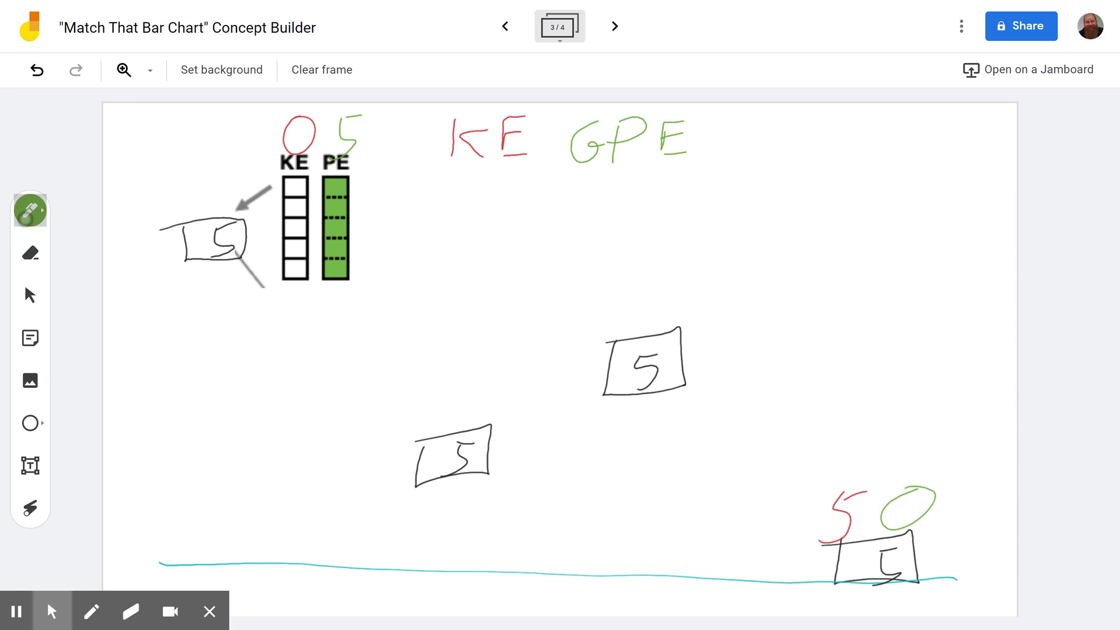
pyautogui.click(30, 210)
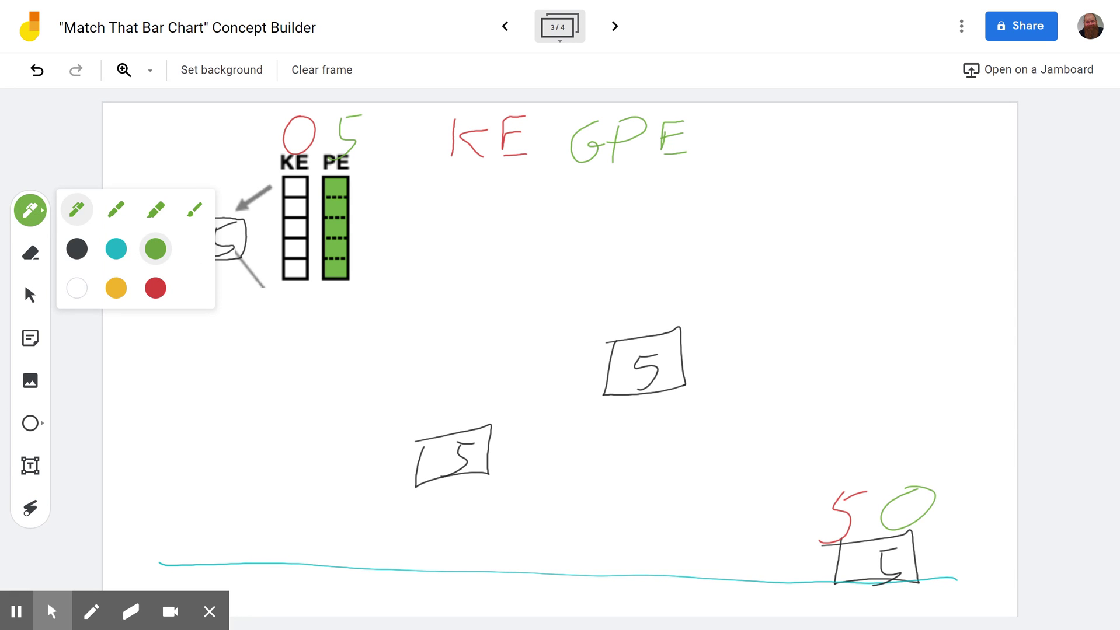
pyautogui.click(29, 210)
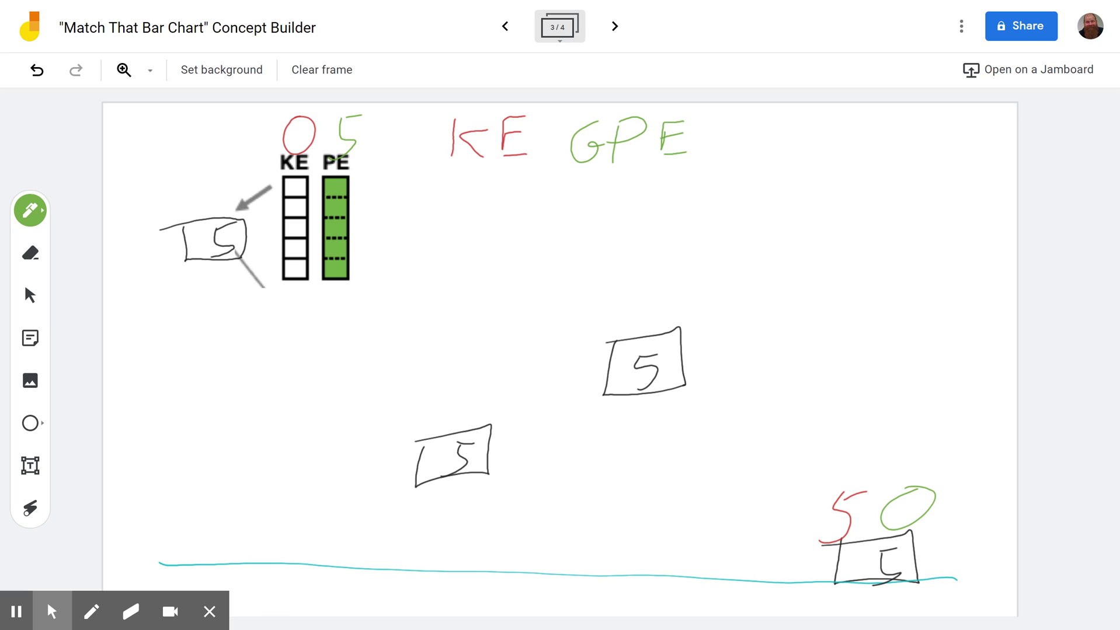
pyautogui.moveTo(482, 401); pyautogui.dragTo(482, 418)
pyautogui.moveTo(474, 358); pyautogui.dragTo(496, 376)
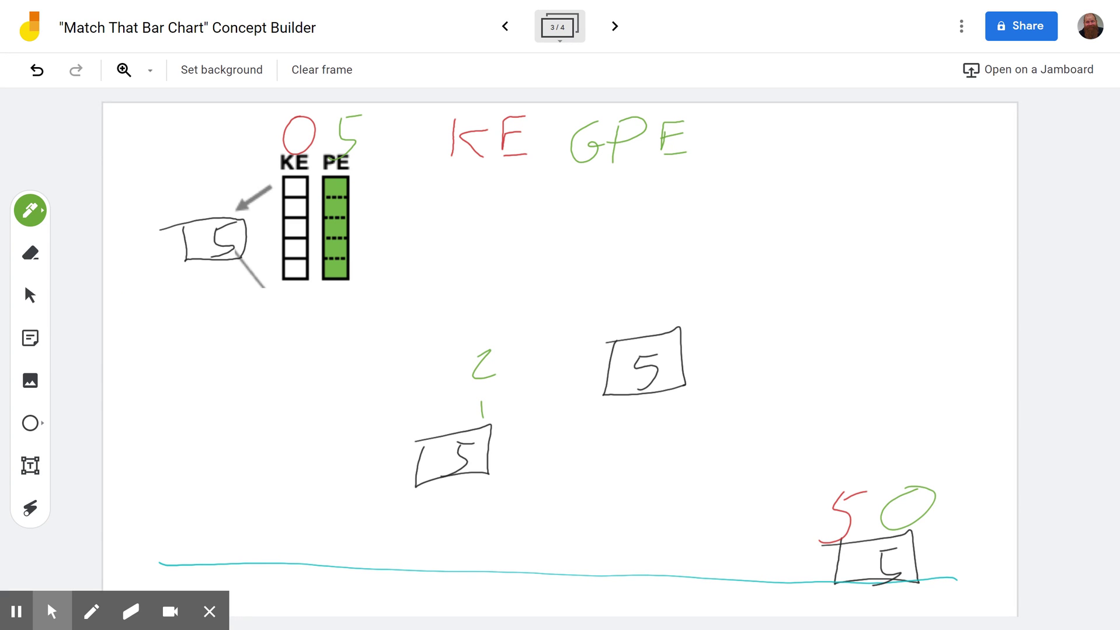
# Write a red 4 beside the green 1 and a red 3 beside the green 2 over the centre-left box
pyautogui.click(30, 211)
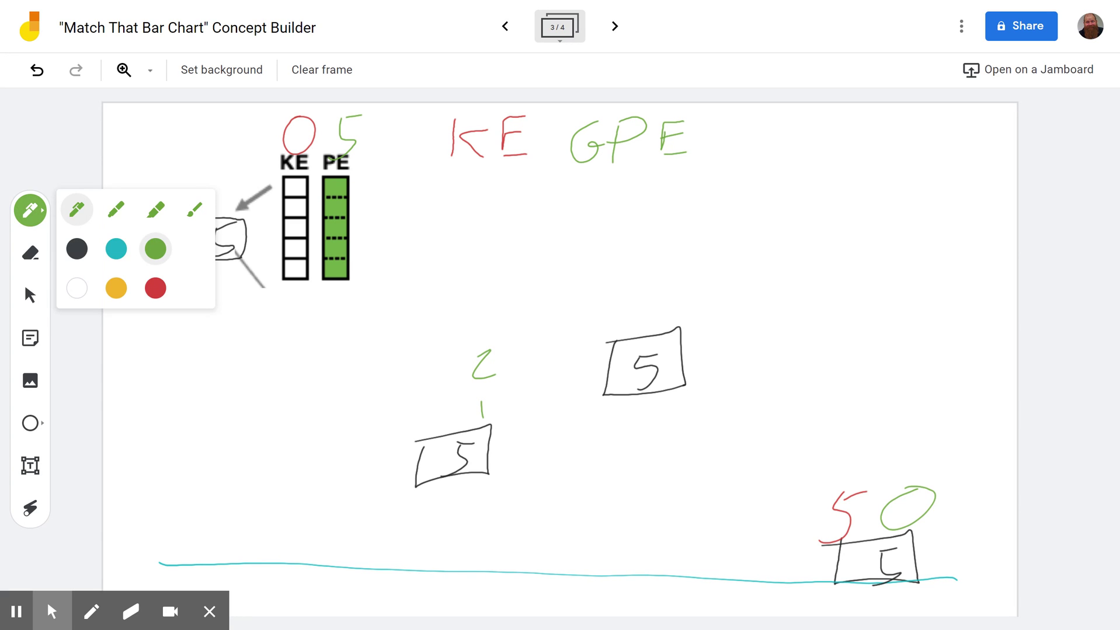
pyautogui.click(155, 288)
pyautogui.click(30, 210)
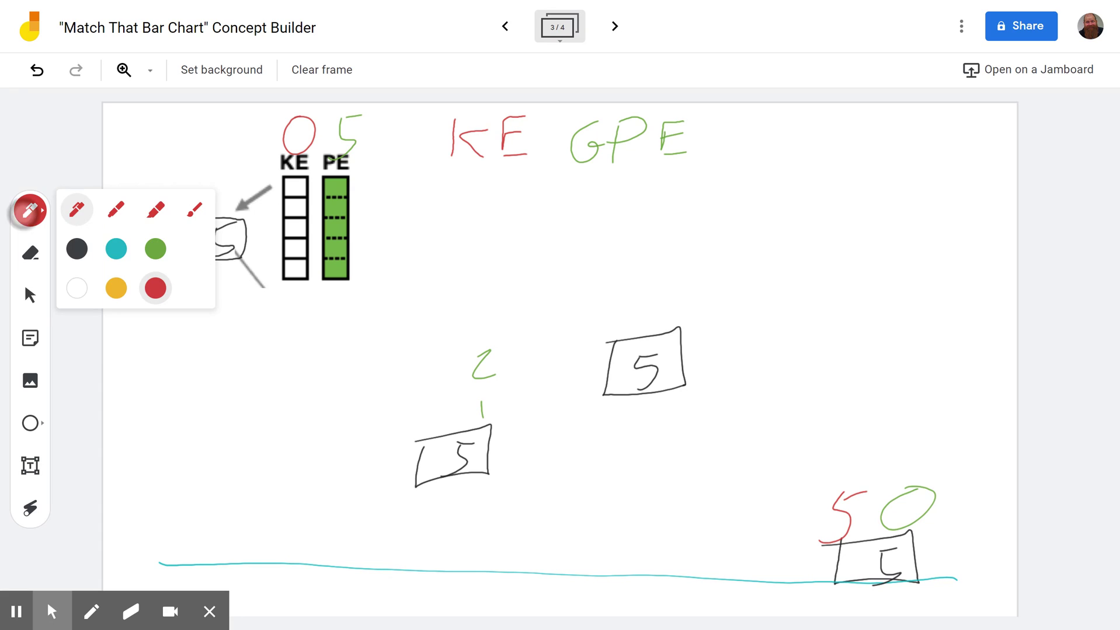
pyautogui.moveTo(431, 408); pyautogui.dragTo(444, 415)
pyautogui.moveTo(450, 409); pyautogui.dragTo(454, 428)
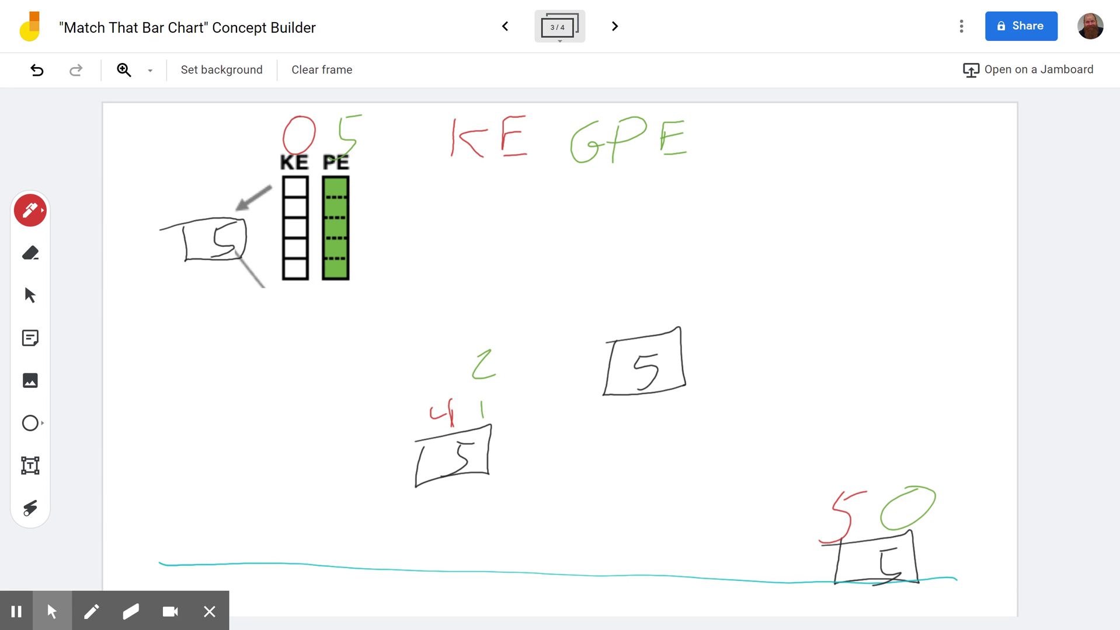
pyautogui.moveTo(423, 355); pyautogui.dragTo(427, 383)
# Laser-circle the 4 and 1 pair and the 3 and 2 pair above the low centre-left box
pyautogui.click(30, 509)
pyautogui.moveTo(499, 397)
pyautogui.mouseDown()
pyautogui.moveTo(442, 435)
pyautogui.moveTo(453, 405)
pyautogui.mouseUp()
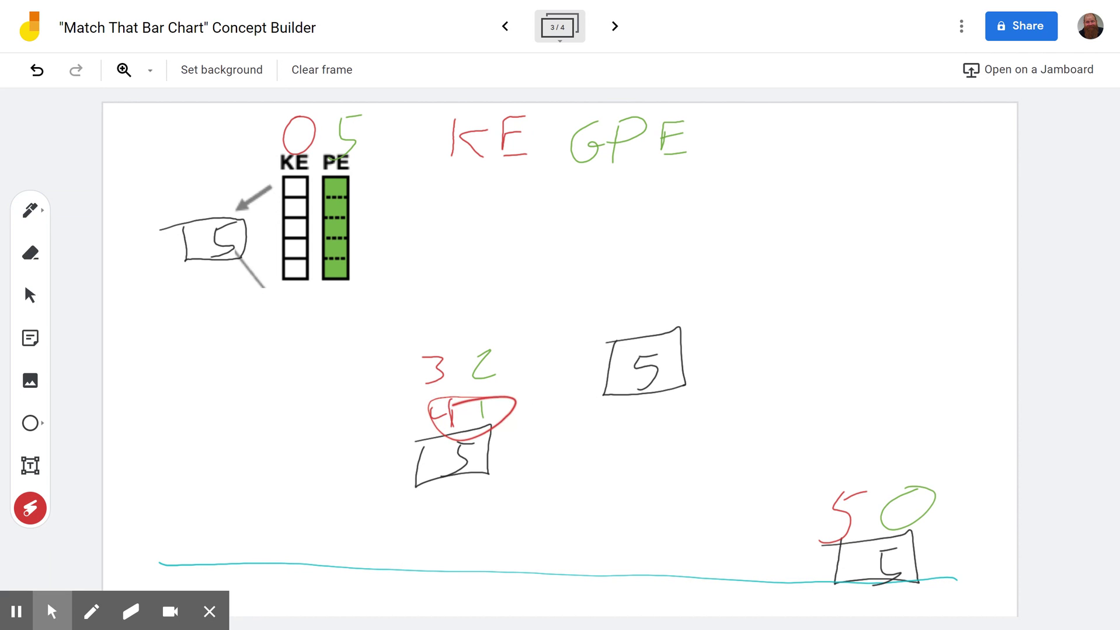
pyautogui.moveTo(484, 327)
pyautogui.mouseDown()
pyautogui.moveTo(445, 400)
pyautogui.moveTo(514, 344)
pyautogui.mouseUp()
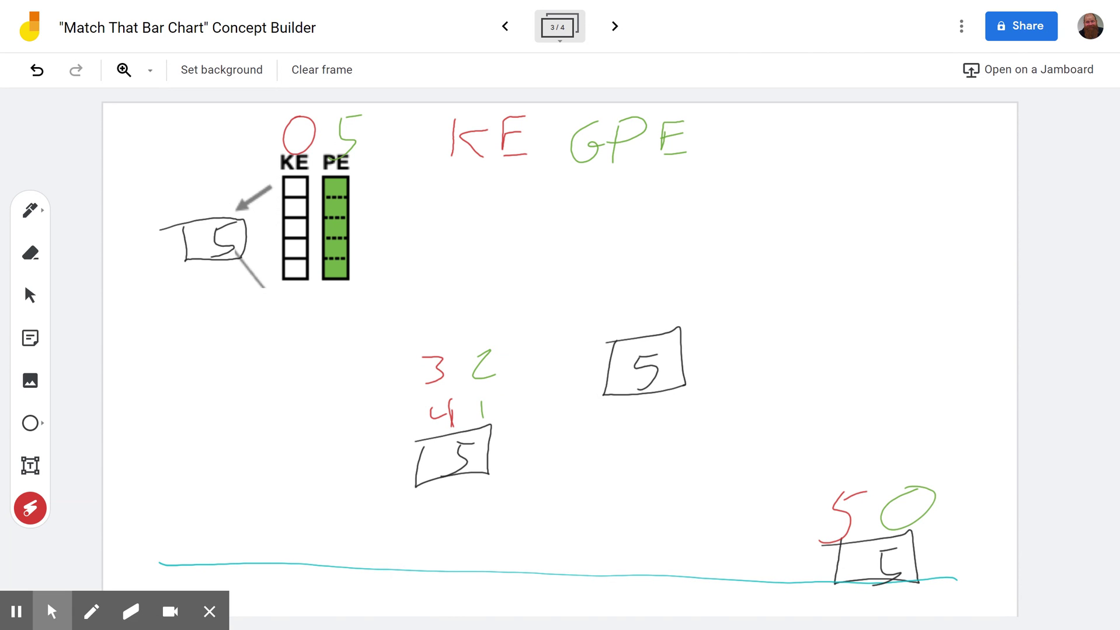
pyautogui.moveTo(497, 379); pyautogui.dragTo(472, 387)
# Write a red 3 and a green 2 above the mid-height box right of centre
pyautogui.click(30, 210)
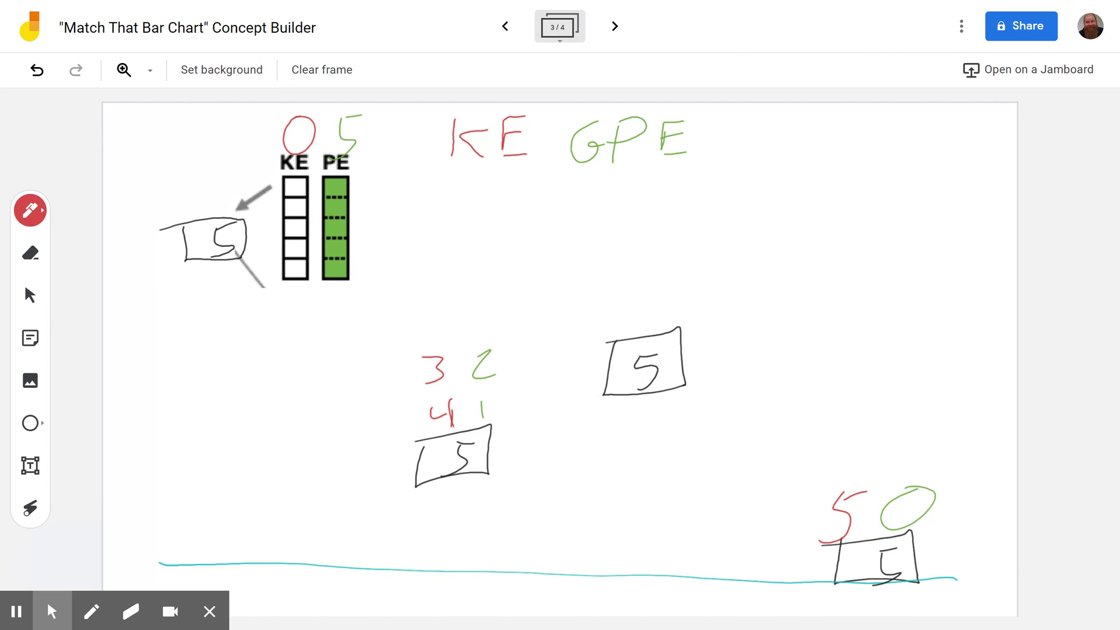
pyautogui.moveTo(606, 302)
pyautogui.mouseDown()
pyautogui.moveTo(618, 308)
pyautogui.moveTo(603, 333)
pyautogui.mouseUp()
pyautogui.click(29, 210)
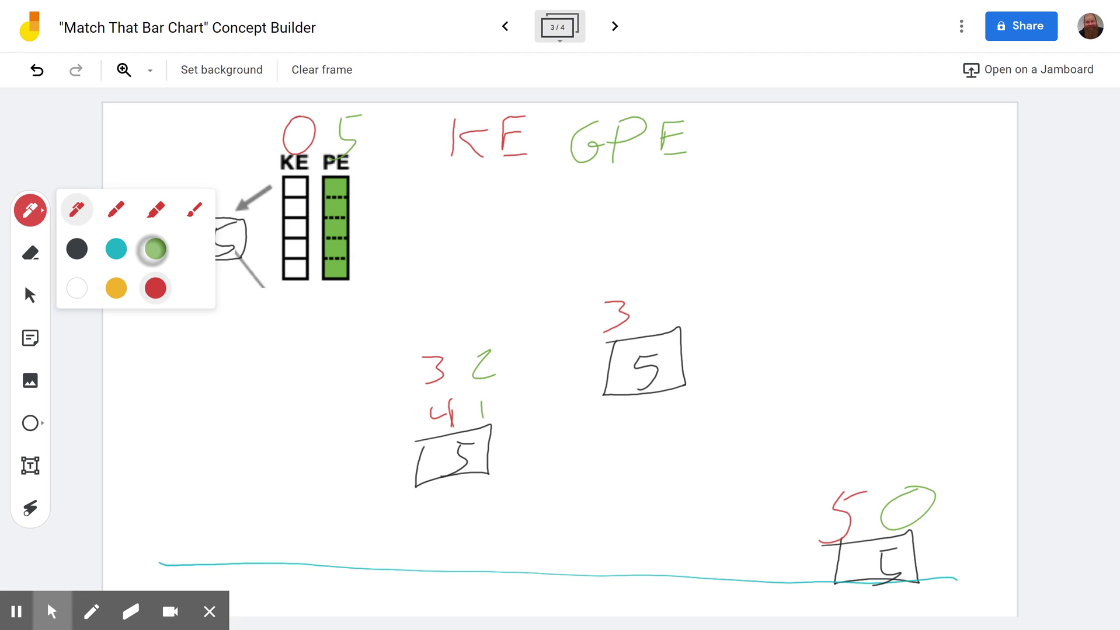
pyautogui.click(155, 249)
pyautogui.moveTo(657, 309); pyautogui.dragTo(684, 325)
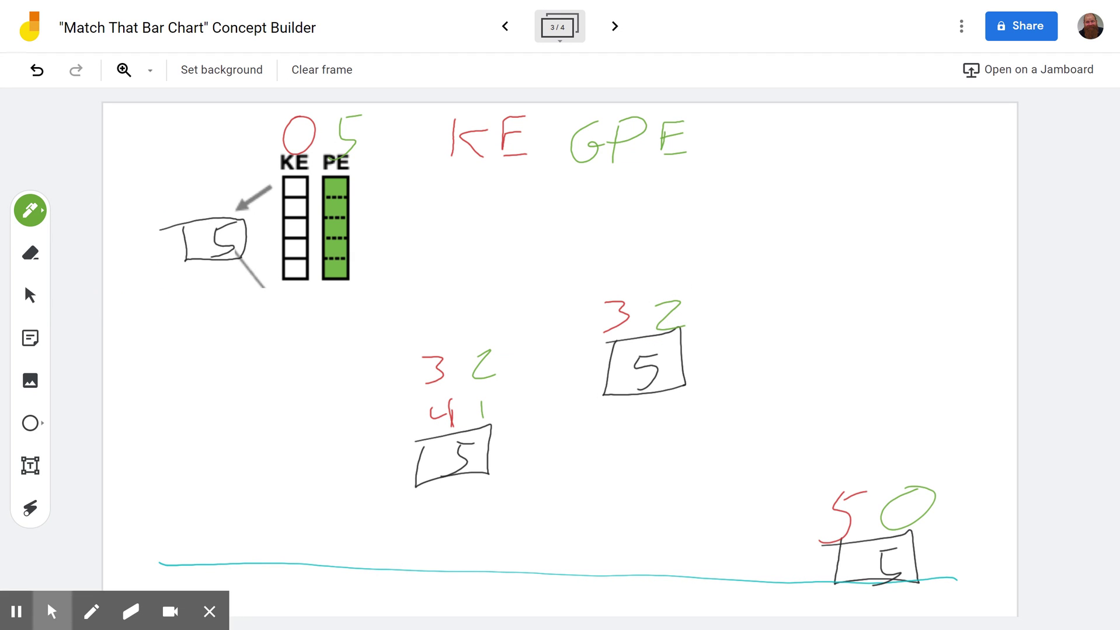
# Laser-circle the green 1 above the low centre-left box and the green 2 above the mid-height box
pyautogui.click(30, 508)
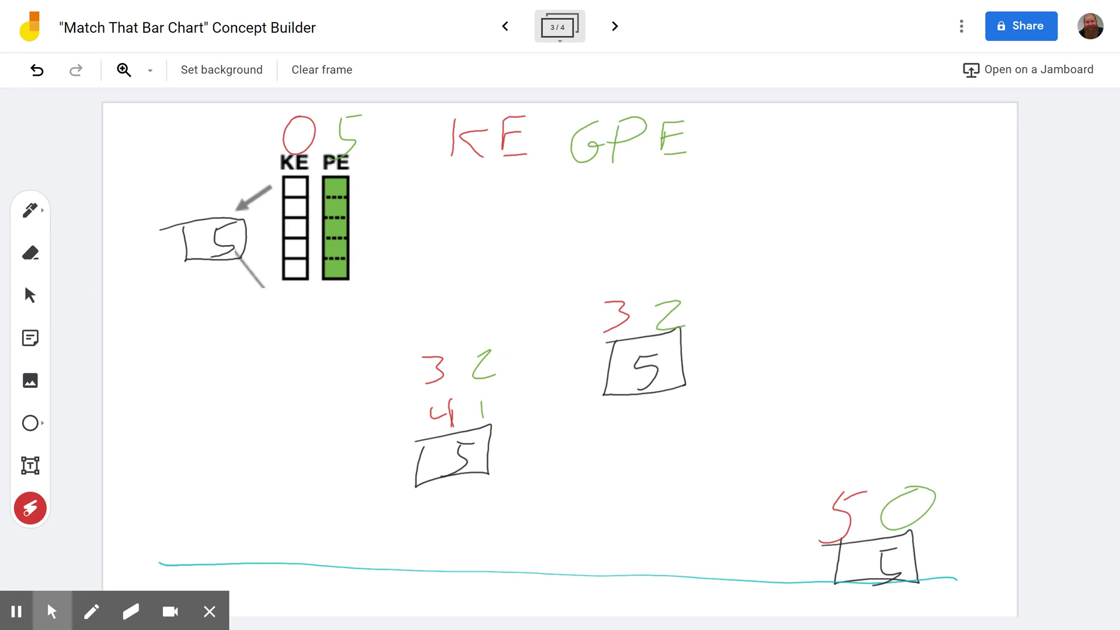
pyautogui.moveTo(474, 402); pyautogui.dragTo(501, 408)
pyautogui.moveTo(698, 295); pyautogui.dragTo(685, 288)
# Draw black arrows from the green 1 to the mid-height box and from the green 2 to the space above its red 3
pyautogui.click(30, 210)
pyautogui.click(29, 214)
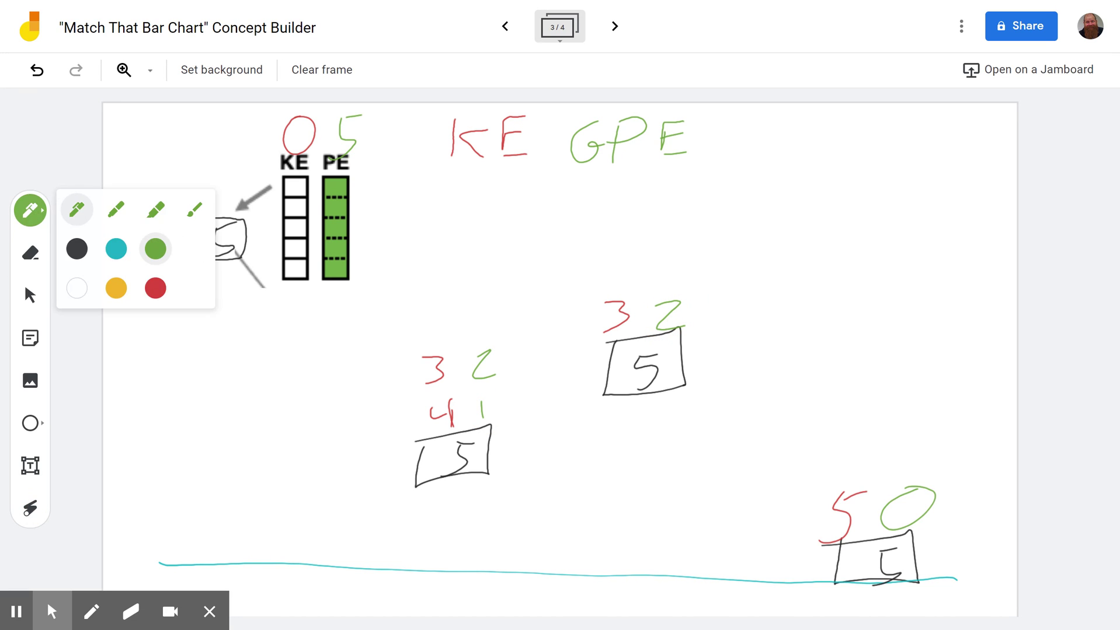
pyautogui.click(77, 249)
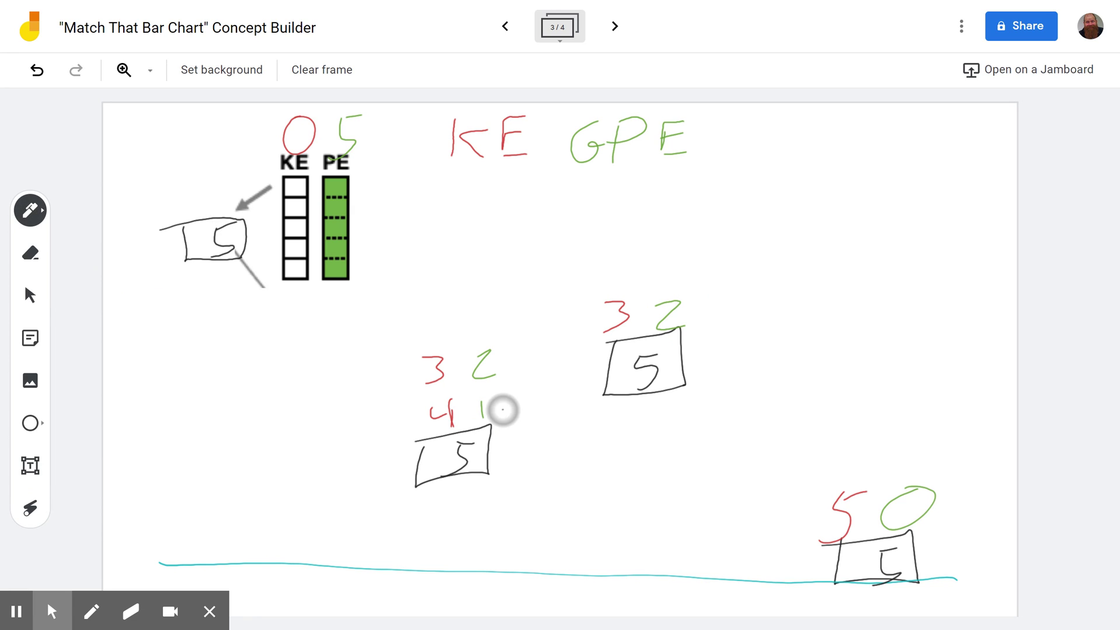
pyautogui.moveTo(502, 409); pyautogui.dragTo(614, 345)
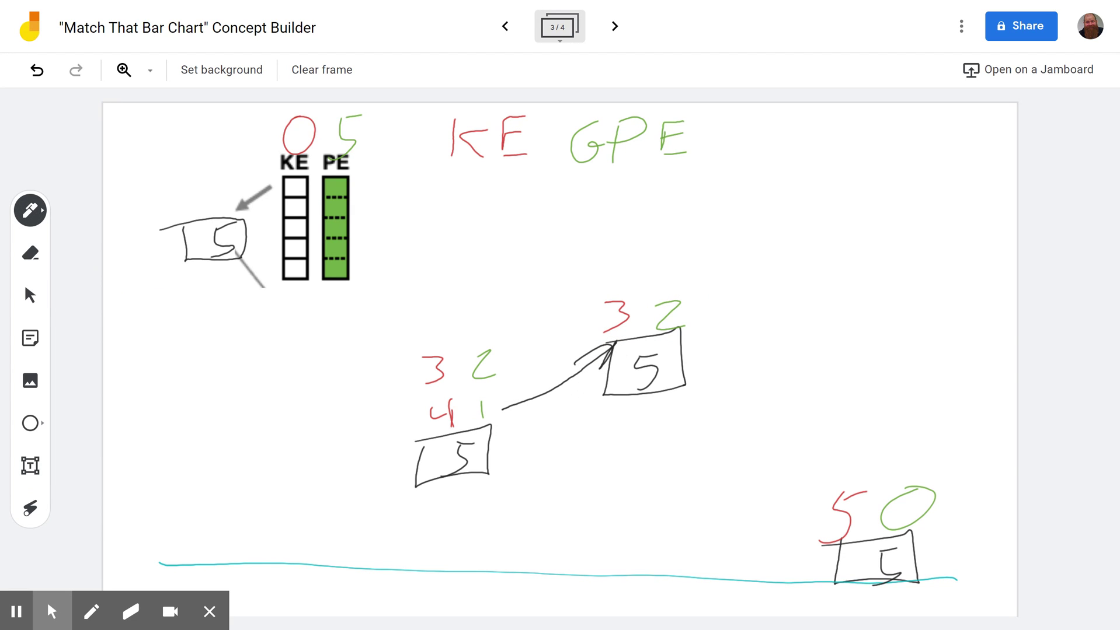
pyautogui.moveTo(505, 350)
pyautogui.mouseDown()
pyautogui.moveTo(589, 266)
pyautogui.moveTo(583, 305)
pyautogui.mouseUp()
# Write a green 3 directly above the green 2 over the mid-height box
pyautogui.click(30, 210)
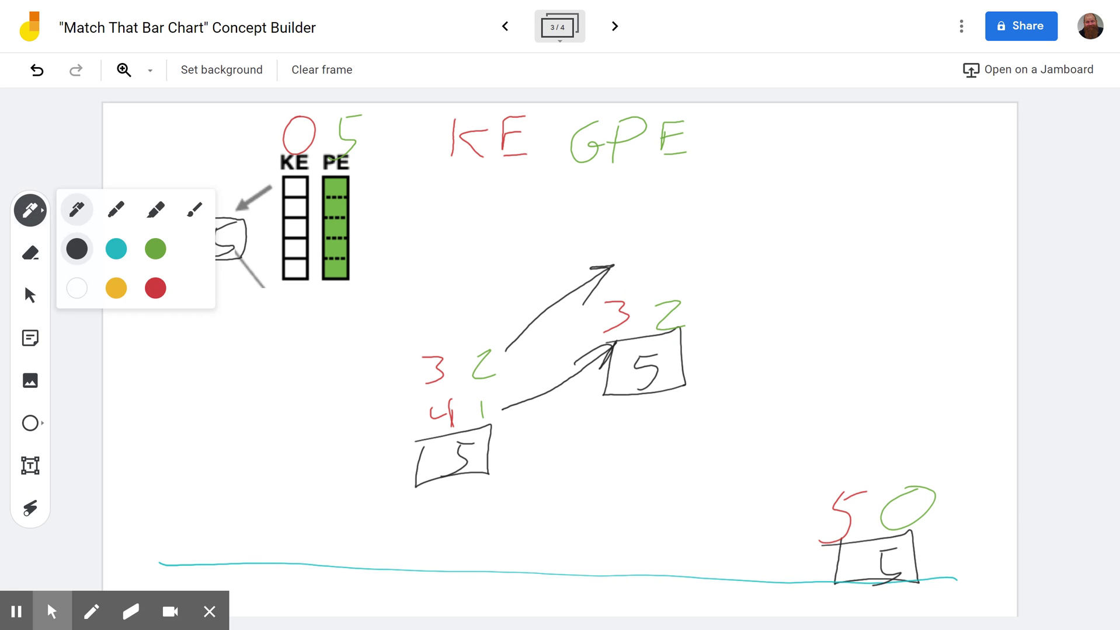
pyautogui.click(155, 287)
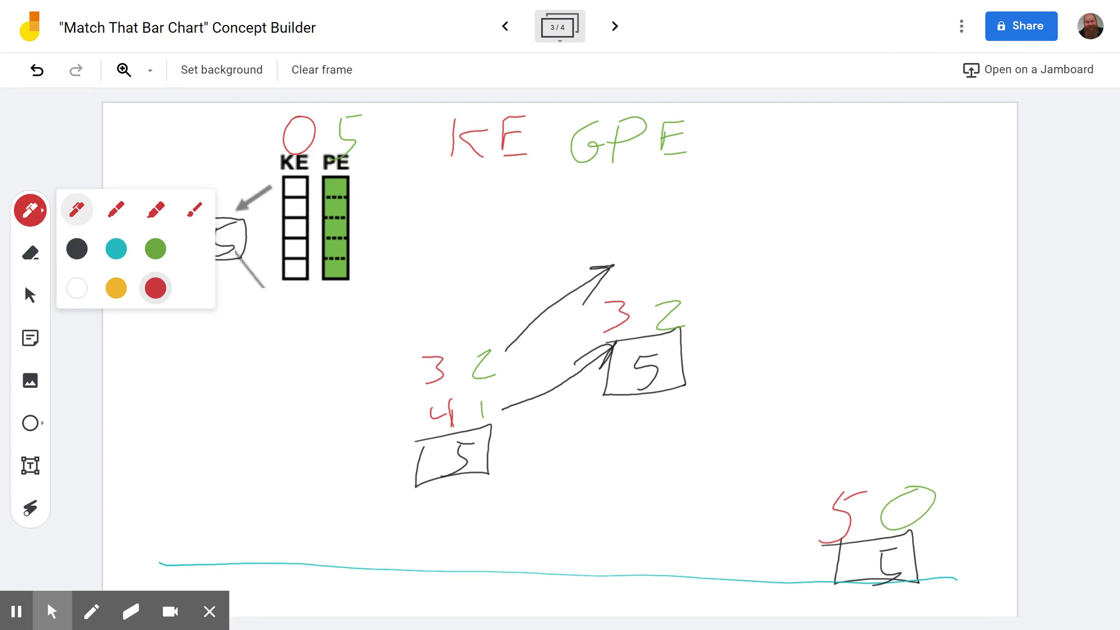
pyautogui.click(155, 249)
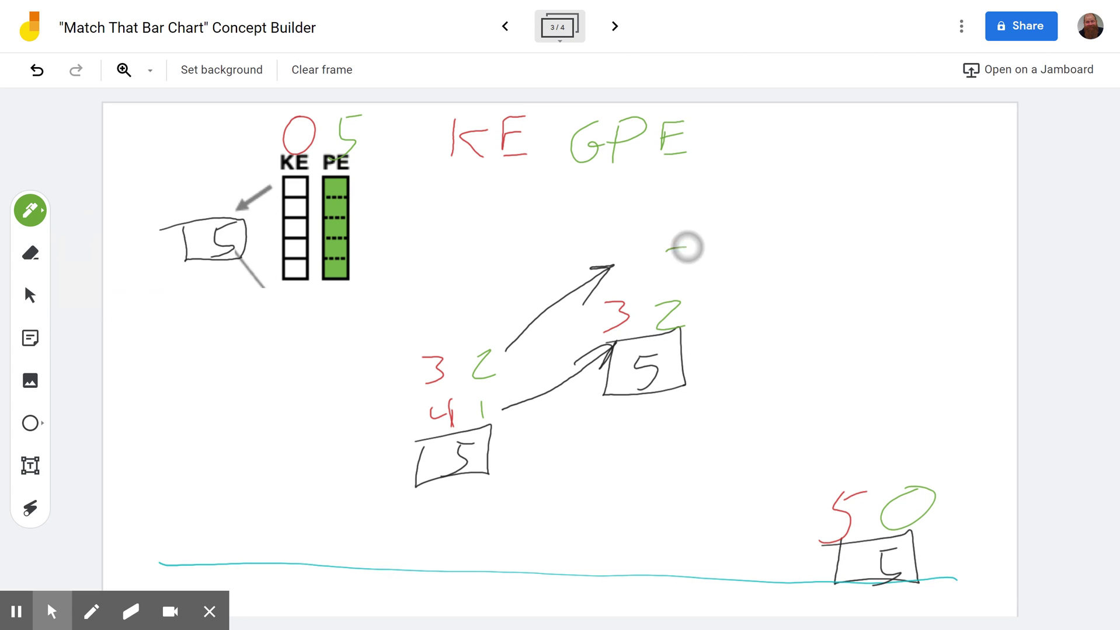
pyautogui.moveTo(666, 252); pyautogui.dragTo(665, 287)
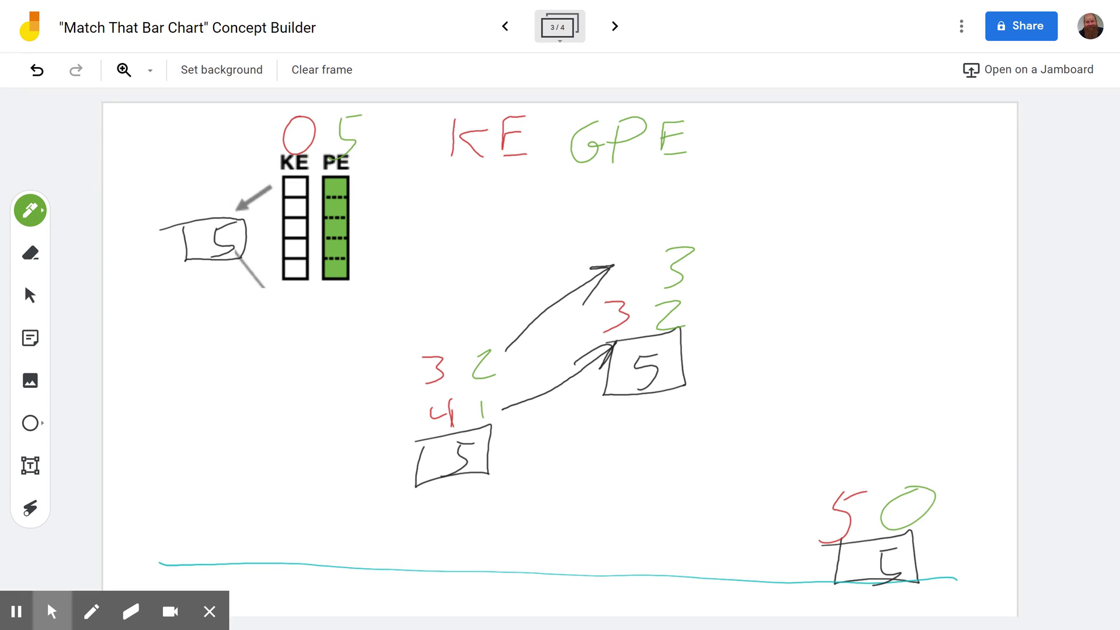
# Laser-circle the green 2 over the centre-left box and the green 3 over the mid-height box
pyautogui.click(29, 508)
pyautogui.moveTo(485, 330)
pyautogui.mouseDown()
pyautogui.moveTo(522, 370)
pyautogui.moveTo(453, 376)
pyautogui.mouseUp()
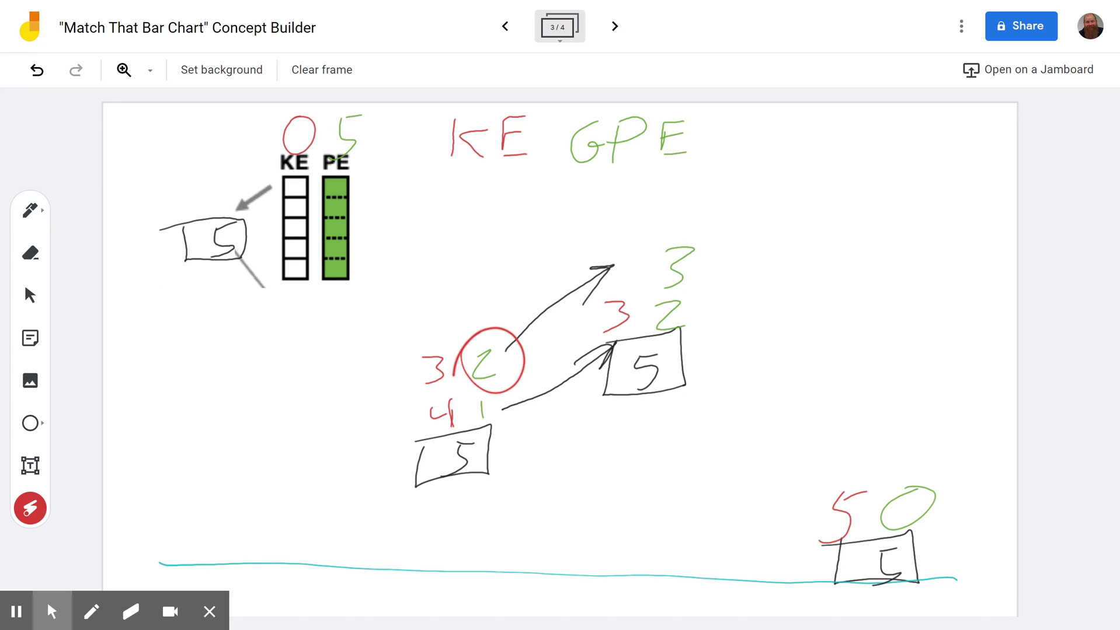
pyautogui.moveTo(684, 235)
pyautogui.mouseDown()
pyautogui.moveTo(648, 255)
pyautogui.moveTo(672, 234)
pyautogui.mouseUp()
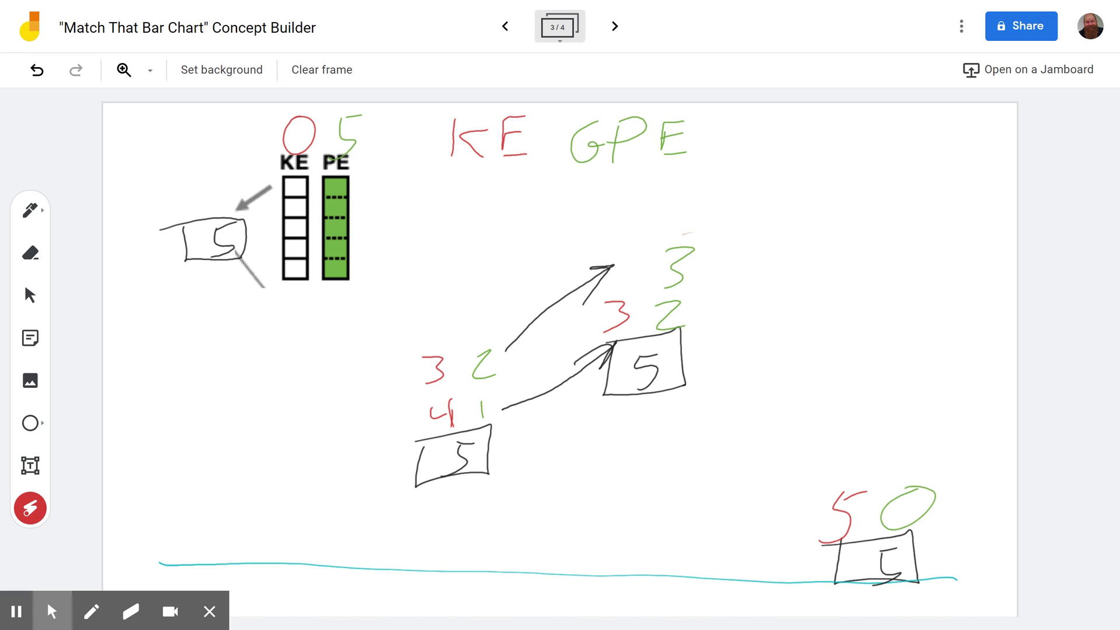
pyautogui.moveTo(653, 288); pyautogui.dragTo(684, 288)
# Write a red 2 beside the green 3 over the mid-height box, then pick the laser
pyautogui.click(30, 210)
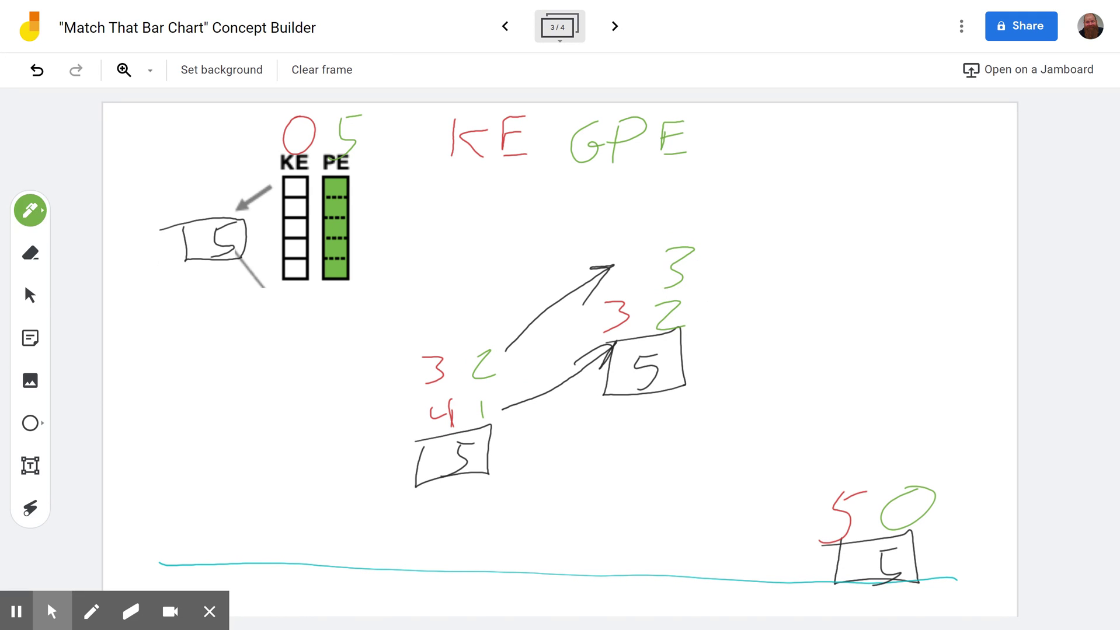
pyautogui.click(30, 210)
pyautogui.click(155, 288)
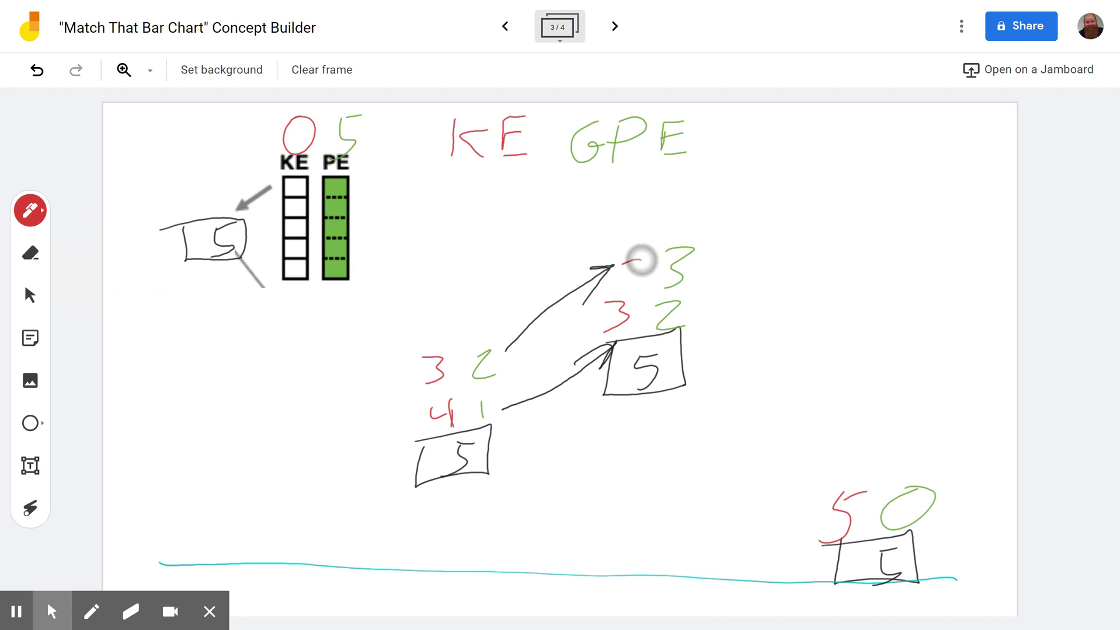
pyautogui.moveTo(624, 269); pyautogui.dragTo(652, 292)
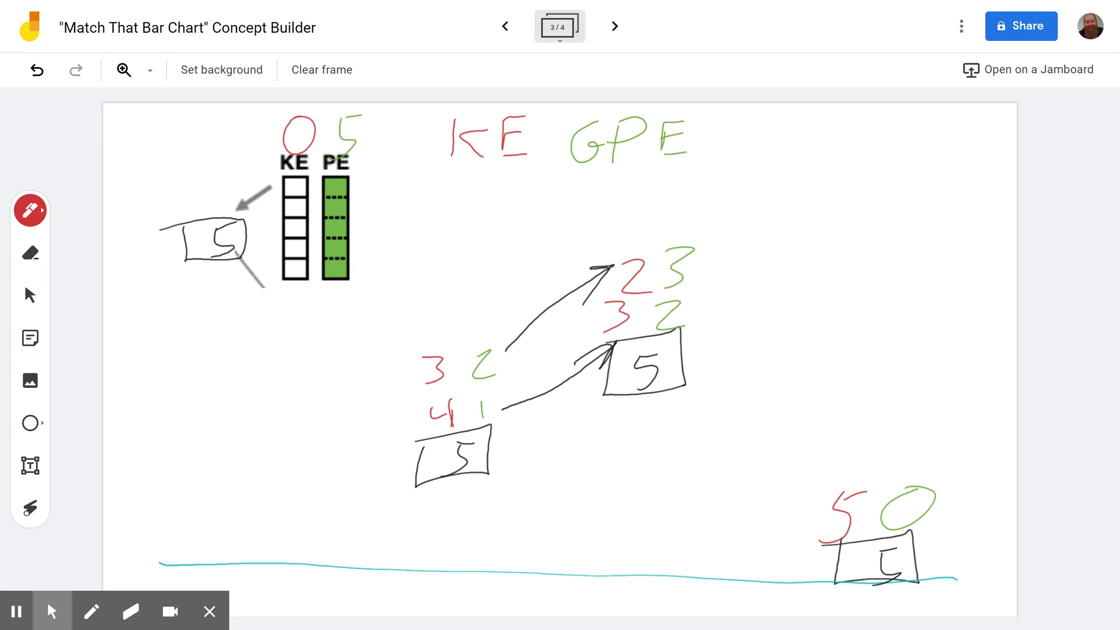
pyautogui.click(30, 508)
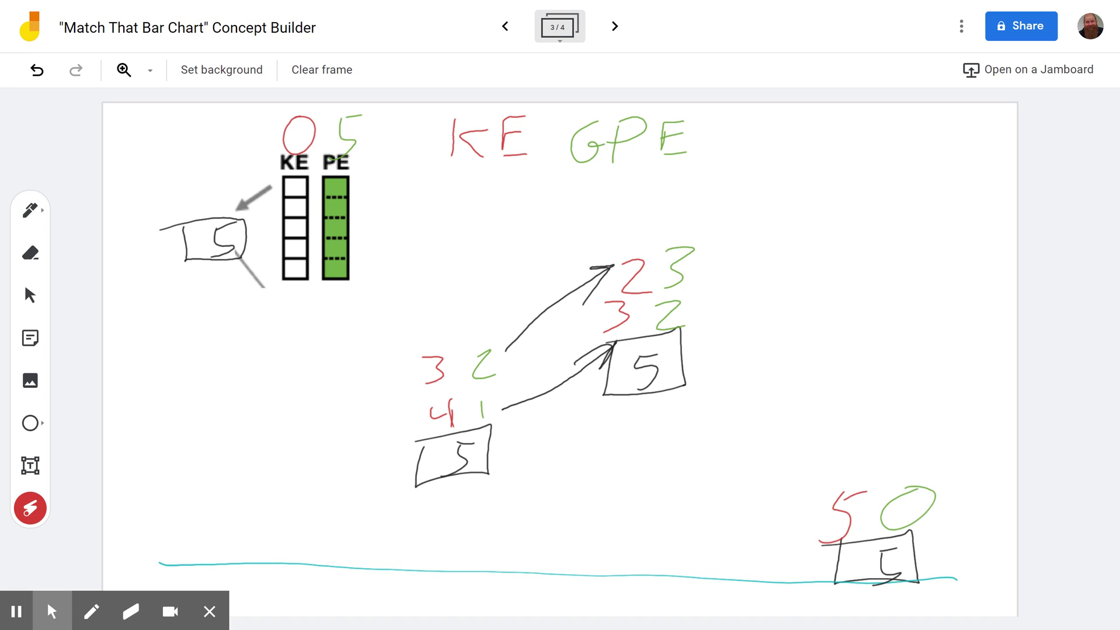
# Laser-circle the upper-left box, its 0 and 5 values, and the KE and PE bars
pyautogui.moveTo(263, 222); pyautogui.dragTo(200, 255)
pyautogui.moveTo(318, 105)
pyautogui.mouseDown()
pyautogui.moveTo(333, 113)
pyautogui.moveTo(297, 108)
pyautogui.mouseUp()
pyautogui.moveTo(334, 182); pyautogui.dragTo(333, 274)
pyautogui.moveTo(295, 159)
pyautogui.mouseDown()
pyautogui.moveTo(281, 175)
pyautogui.moveTo(291, 177)
pyautogui.mouseUp()
pyautogui.moveTo(292, 274)
pyautogui.mouseDown()
pyautogui.moveTo(305, 290)
pyautogui.moveTo(275, 257)
pyautogui.mouseUp()
# Laser-circle the centre-left, mid-height and ground-level boxes and the green potential energy values above them
pyautogui.moveTo(493, 434); pyautogui.dragTo(450, 454)
pyautogui.moveTo(671, 359)
pyautogui.mouseDown()
pyautogui.moveTo(664, 370)
pyautogui.moveTo(705, 371)
pyautogui.mouseUp()
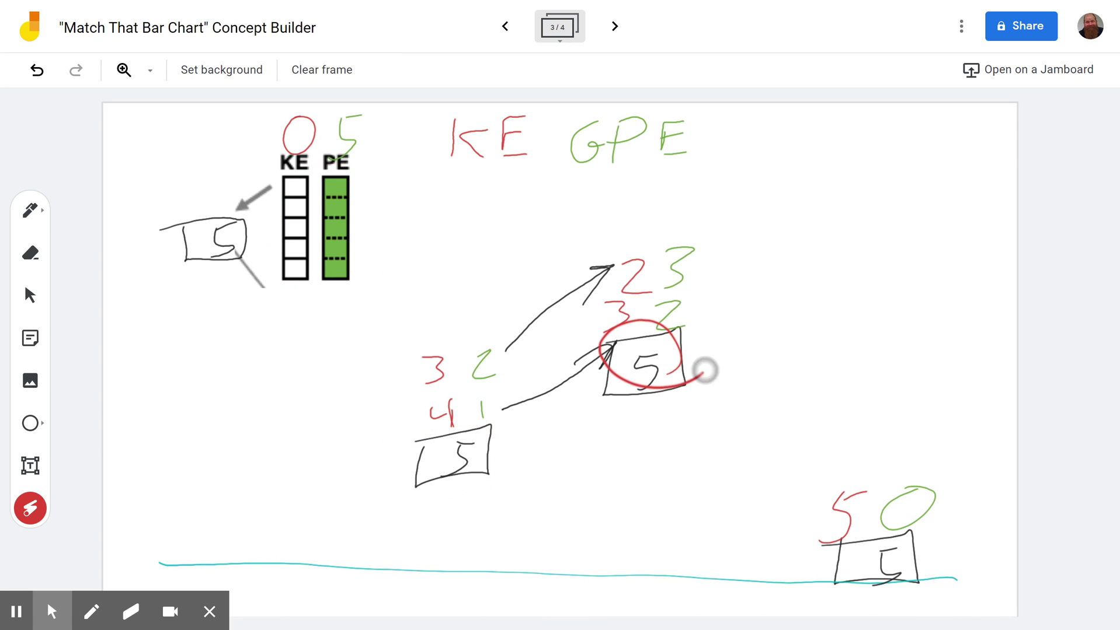
pyautogui.moveTo(904, 536)
pyautogui.mouseDown()
pyautogui.moveTo(917, 554)
pyautogui.moveTo(919, 545)
pyautogui.mouseUp()
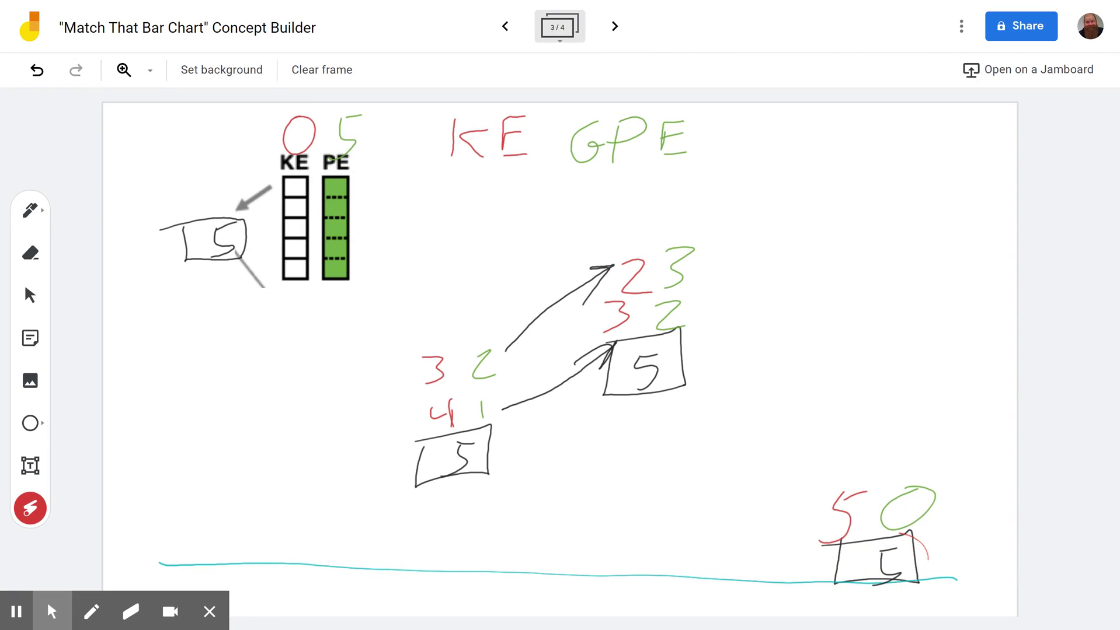
pyautogui.moveTo(934, 484); pyautogui.dragTo(887, 536)
pyautogui.moveTo(488, 392); pyautogui.dragTo(493, 388)
pyautogui.moveTo(686, 252); pyautogui.dragTo(694, 265)
# Go to the fourth frame and laser-circle Kinetic, Grav. Potential and Dissipated in the key
pyautogui.click(614, 26)
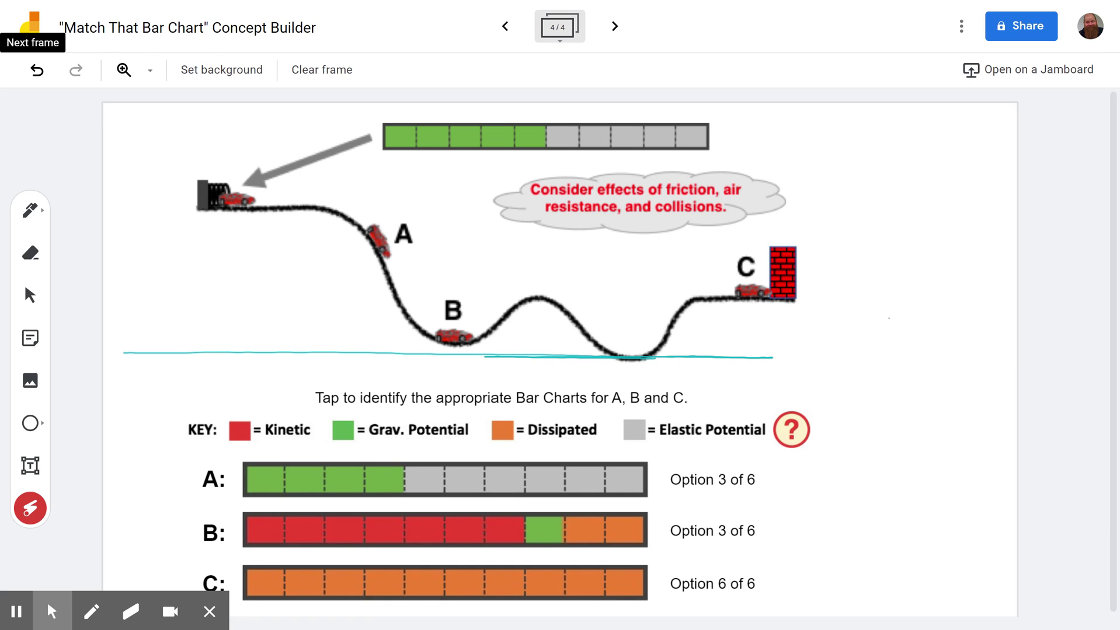
pyautogui.moveTo(292, 411); pyautogui.dragTo(315, 443)
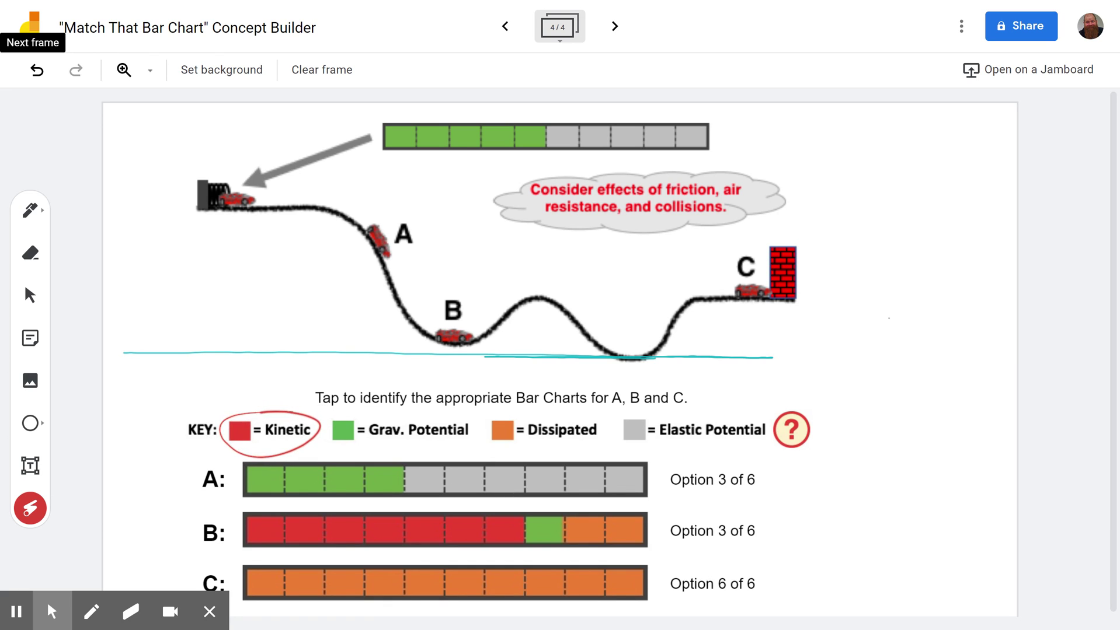
pyautogui.moveTo(461, 411)
pyautogui.mouseDown()
pyautogui.moveTo(350, 446)
pyautogui.moveTo(455, 402)
pyautogui.mouseUp()
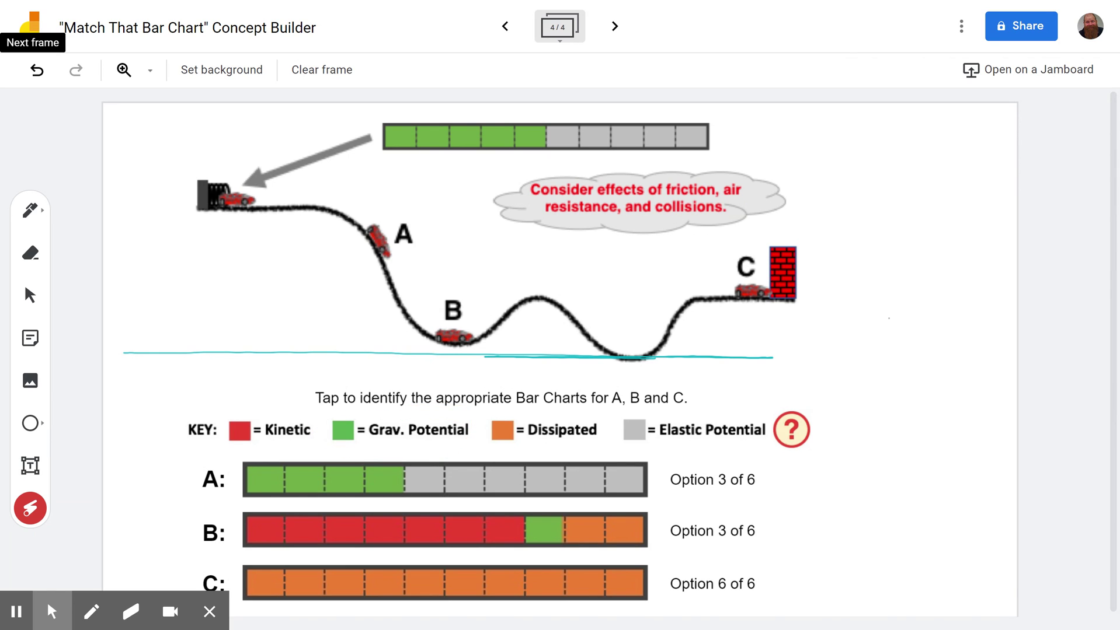
pyautogui.moveTo(587, 397)
pyautogui.mouseDown()
pyautogui.moveTo(548, 429)
pyautogui.moveTo(639, 458)
pyautogui.moveTo(625, 412)
pyautogui.mouseUp()
# Laser-circle the spring-loaded car, the car at C and the Elastic Potential entry in the key
pyautogui.moveTo(243, 173)
pyautogui.mouseDown()
pyautogui.moveTo(193, 193)
pyautogui.moveTo(217, 186)
pyautogui.mouseUp()
pyautogui.moveTo(723, 318)
pyautogui.mouseDown()
pyautogui.moveTo(748, 330)
pyautogui.moveTo(782, 314)
pyautogui.moveTo(732, 310)
pyautogui.moveTo(768, 310)
pyautogui.moveTo(762, 240)
pyautogui.moveTo(761, 304)
pyautogui.mouseUp()
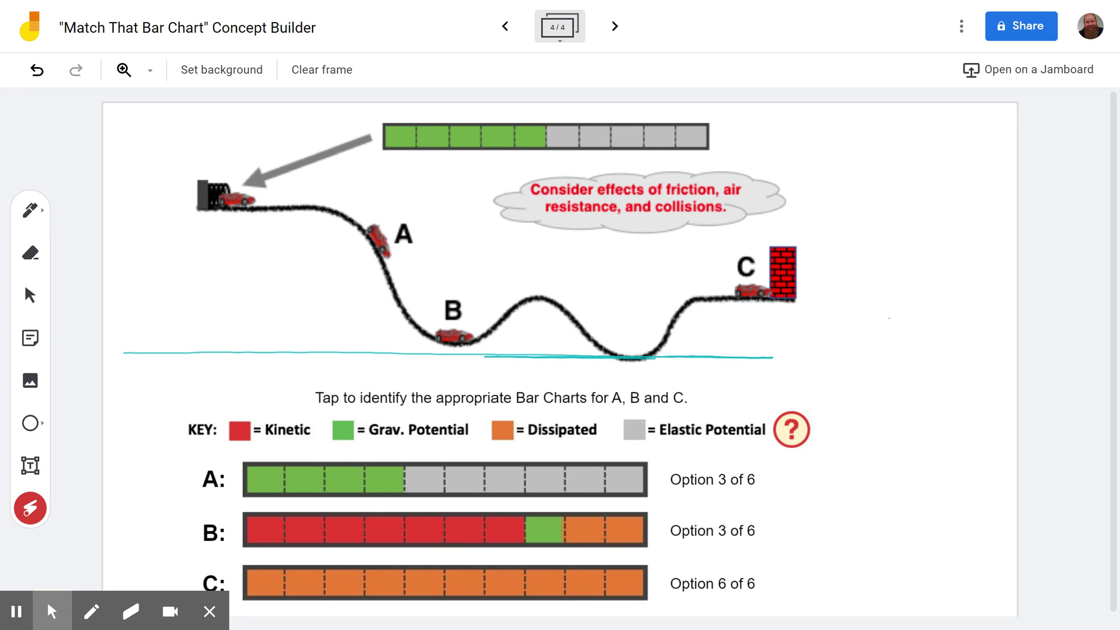
pyautogui.moveTo(729, 400); pyautogui.dragTo(676, 398)
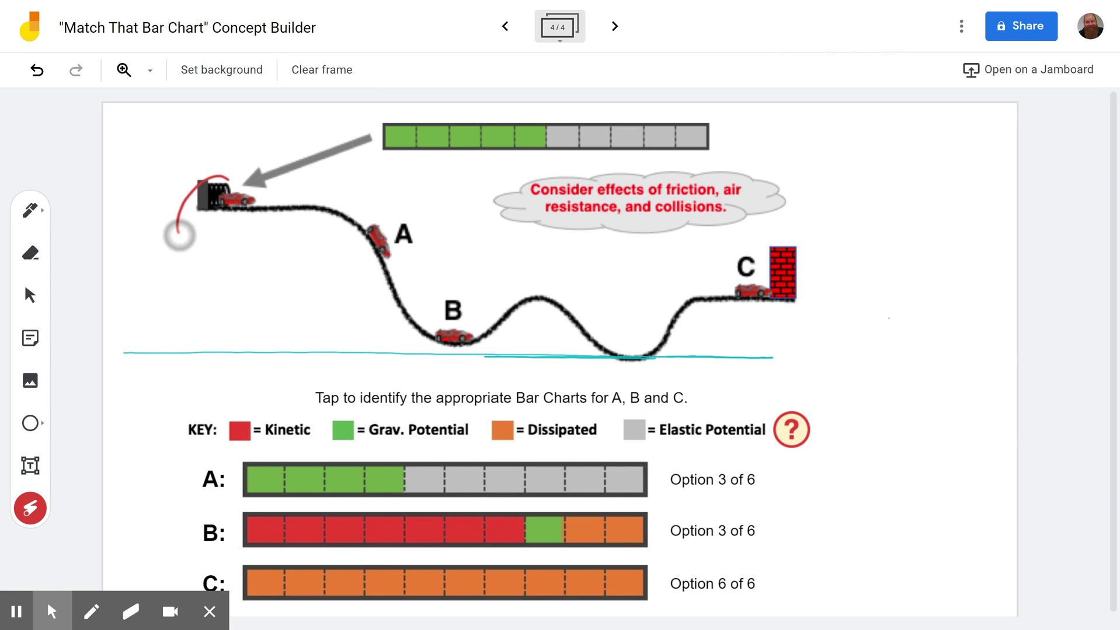
pyautogui.moveTo(175, 233); pyautogui.dragTo(253, 178)
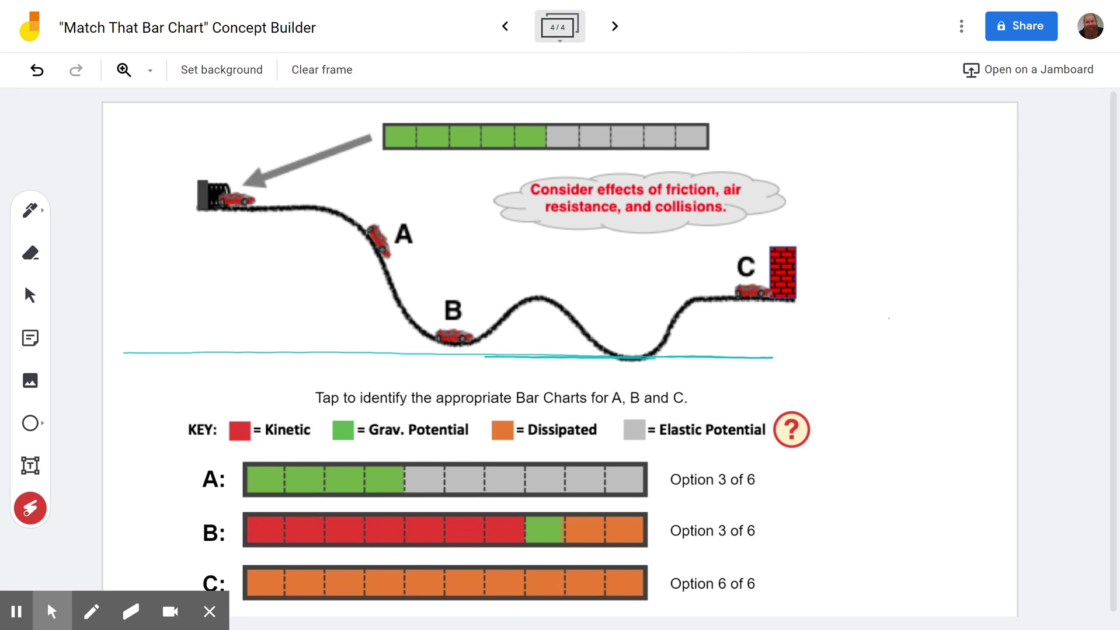
# Laser-mark the gray and green segments of the starting bar chart and the car at the spring
pyautogui.moveTo(648, 93)
pyautogui.mouseDown()
pyautogui.moveTo(759, 142)
pyautogui.moveTo(604, 142)
pyautogui.mouseUp()
pyautogui.moveTo(234, 193); pyautogui.dragTo(233, 200)
pyautogui.moveTo(396, 161)
pyautogui.mouseDown()
pyautogui.moveTo(543, 153)
pyautogui.moveTo(433, 167)
pyautogui.mouseUp()
# With a green pen, draw a level line at the starting car and a double-headed height arrow down to the teal line
pyautogui.click(30, 210)
pyautogui.click(30, 210)
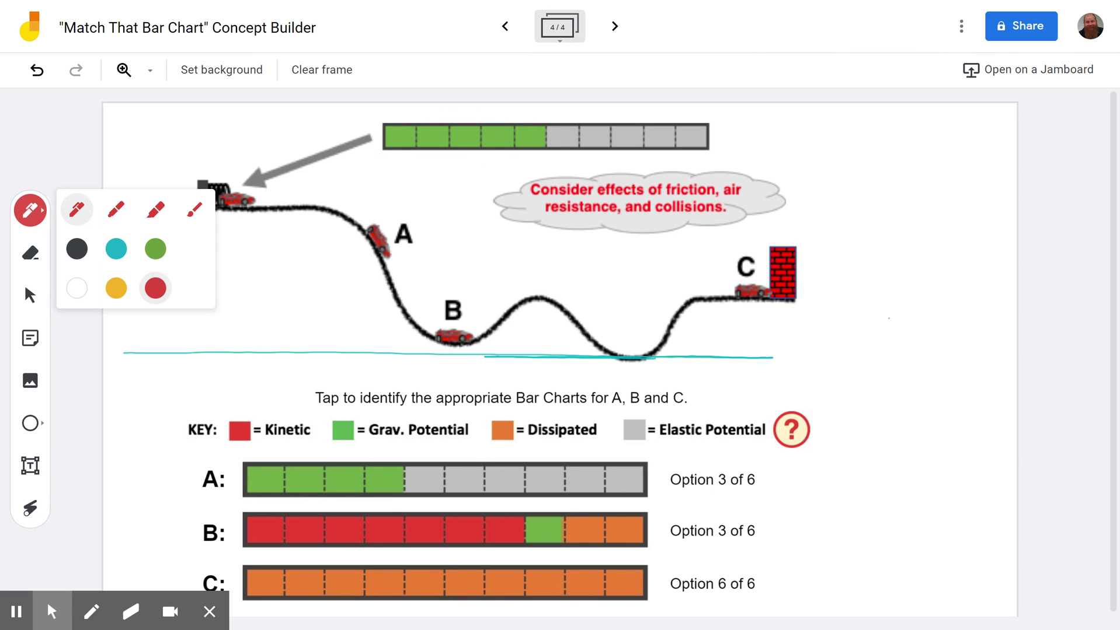
pyautogui.click(152, 256)
pyautogui.click(30, 210)
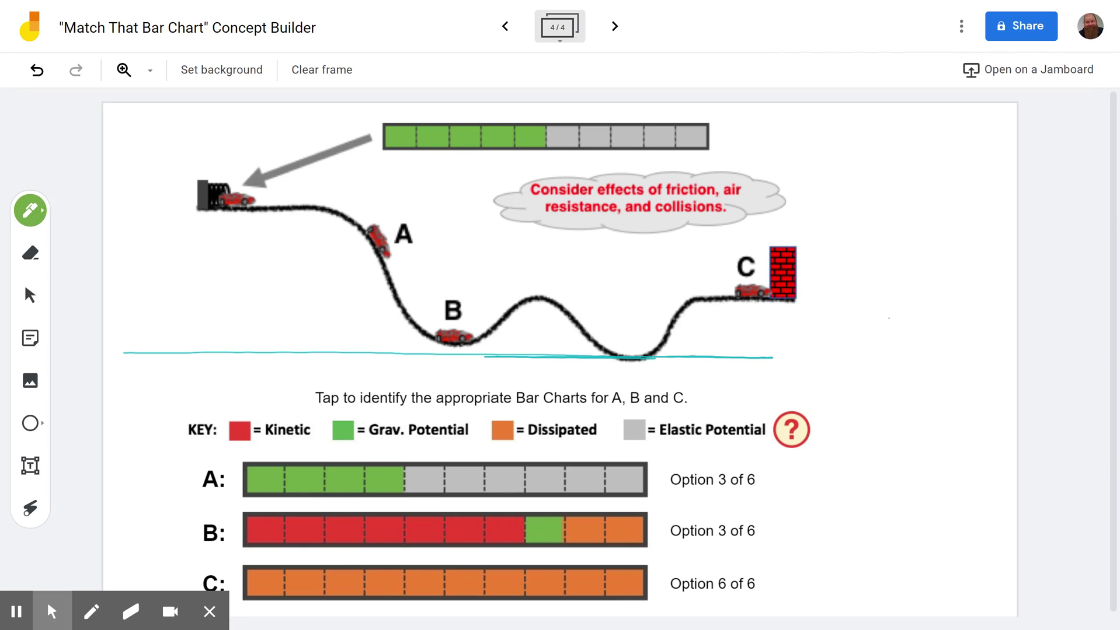
pyautogui.moveTo(151, 218)
pyautogui.mouseDown()
pyautogui.moveTo(198, 213)
pyautogui.moveTo(185, 327)
pyautogui.moveTo(204, 309)
pyautogui.mouseUp()
pyautogui.moveTo(173, 308); pyautogui.dragTo(186, 352)
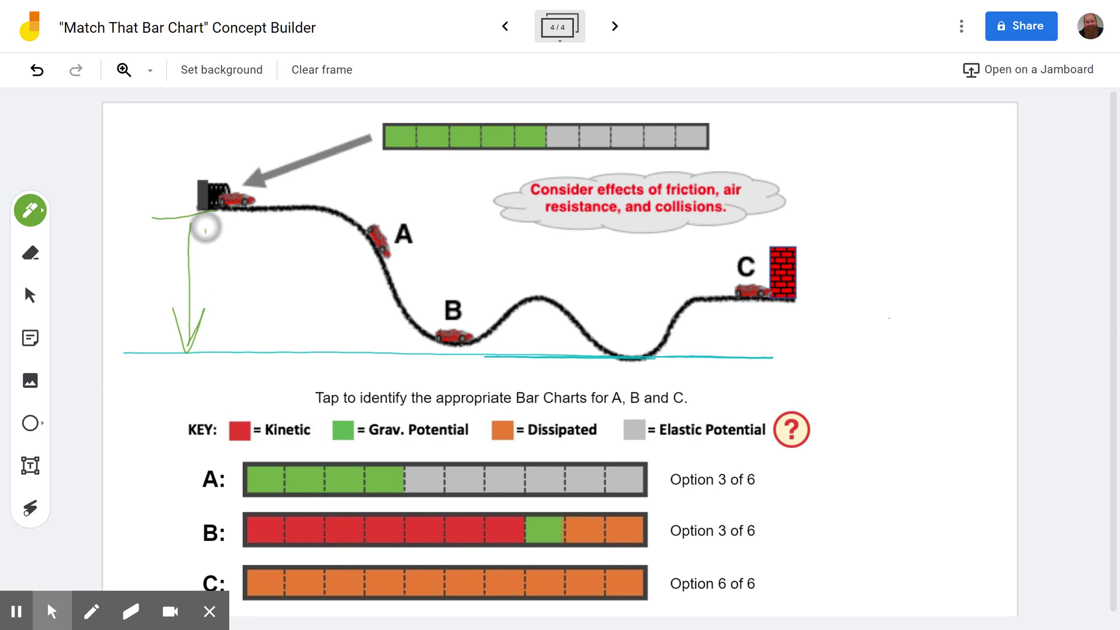
pyautogui.moveTo(194, 227); pyautogui.dragTo(219, 257)
pyautogui.moveTo(194, 227); pyautogui.dragTo(174, 254)
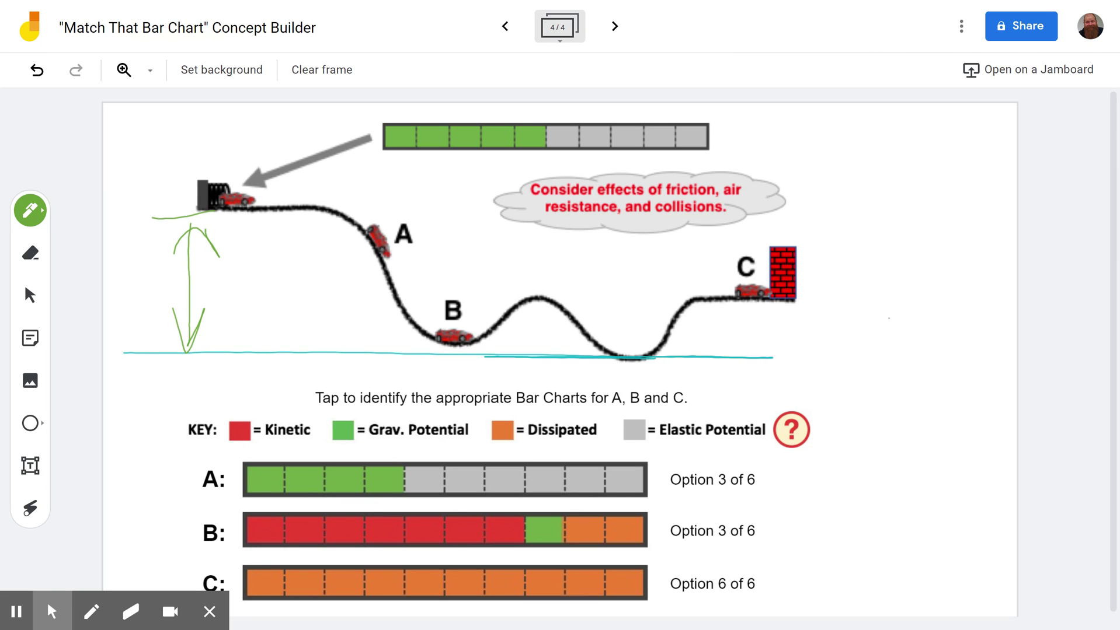
# With the laser, mark the track's lowest dip, the teal reference line, car B and chart A
pyautogui.click(31, 508)
pyautogui.moveTo(618, 368); pyautogui.dragTo(622, 357)
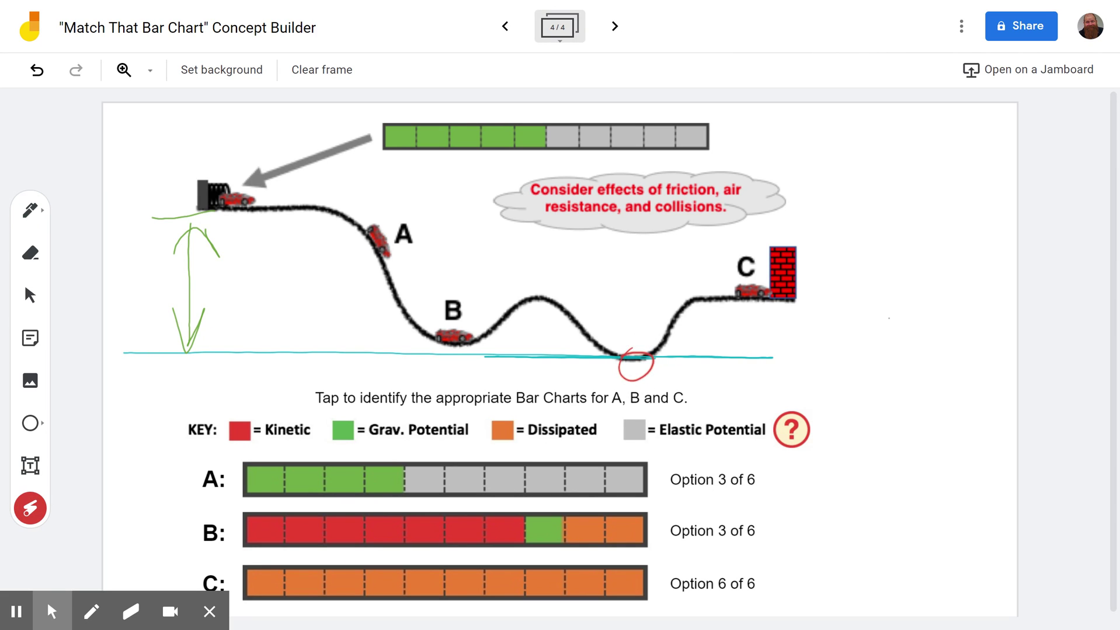
pyautogui.moveTo(770, 354); pyautogui.dragTo(153, 354)
pyautogui.moveTo(631, 348)
pyautogui.mouseDown()
pyautogui.moveTo(617, 357)
pyautogui.moveTo(635, 339)
pyautogui.mouseUp()
pyautogui.moveTo(474, 317)
pyautogui.mouseDown()
pyautogui.moveTo(493, 332)
pyautogui.moveTo(442, 322)
pyautogui.mouseUp()
pyautogui.moveTo(558, 467)
pyautogui.mouseDown()
pyautogui.moveTo(485, 457)
pyautogui.moveTo(630, 569)
pyautogui.moveTo(405, 488)
pyautogui.mouseUp()
# Laser-mark the green height arrow and the spring car, and underline the green and gray segments of the starting bar chart
pyautogui.moveTo(189, 224)
pyautogui.mouseDown()
pyautogui.moveTo(155, 257)
pyautogui.moveTo(166, 230)
pyautogui.mouseUp()
pyautogui.moveTo(535, 118)
pyautogui.mouseDown()
pyautogui.moveTo(455, 105)
pyautogui.moveTo(487, 181)
pyautogui.moveTo(454, 114)
pyautogui.mouseUp()
pyautogui.moveTo(404, 151)
pyautogui.mouseDown()
pyautogui.moveTo(401, 174)
pyautogui.moveTo(490, 174)
pyautogui.mouseUp()
pyautogui.moveTo(528, 151); pyautogui.dragTo(524, 167)
pyautogui.moveTo(239, 166)
pyautogui.mouseDown()
pyautogui.moveTo(178, 207)
pyautogui.moveTo(237, 193)
pyautogui.mouseUp()
pyautogui.moveTo(565, 151)
pyautogui.mouseDown()
pyautogui.moveTo(564, 172)
pyautogui.moveTo(667, 165)
pyautogui.mouseUp()
pyautogui.moveTo(693, 142); pyautogui.dragTo(692, 159)
pyautogui.moveTo(379, 157)
pyautogui.mouseDown()
pyautogui.moveTo(639, 190)
pyautogui.moveTo(462, 120)
pyautogui.moveTo(487, 185)
pyautogui.mouseUp()
# Laser-circle chart A's gray segments, the Kinetic key entry, the A, B and C chart labels, and their points on the track
pyautogui.moveTo(650, 454)
pyautogui.mouseDown()
pyautogui.moveTo(464, 447)
pyautogui.moveTo(363, 518)
pyautogui.moveTo(559, 448)
pyautogui.mouseUp()
pyautogui.moveTo(262, 401)
pyautogui.mouseDown()
pyautogui.moveTo(277, 450)
pyautogui.moveTo(244, 407)
pyautogui.mouseUp()
pyautogui.moveTo(221, 465)
pyautogui.mouseDown()
pyautogui.moveTo(248, 561)
pyautogui.moveTo(187, 583)
pyautogui.mouseUp()
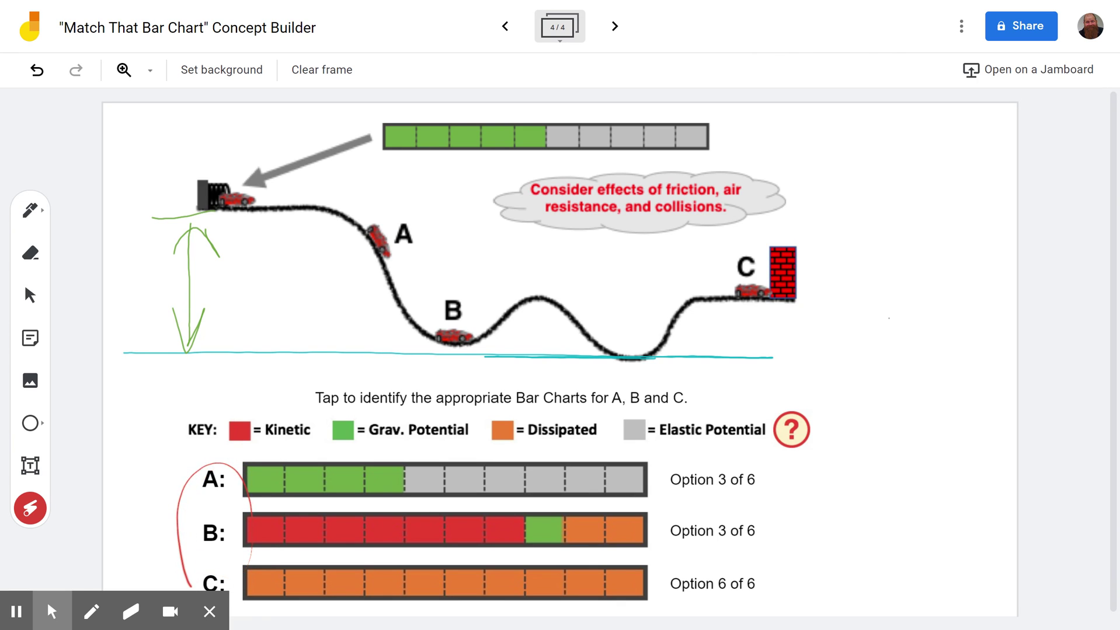
pyautogui.moveTo(401, 206); pyautogui.dragTo(406, 218)
pyautogui.moveTo(461, 299); pyautogui.dragTo(496, 327)
pyautogui.moveTo(730, 257); pyautogui.dragTo(759, 301)
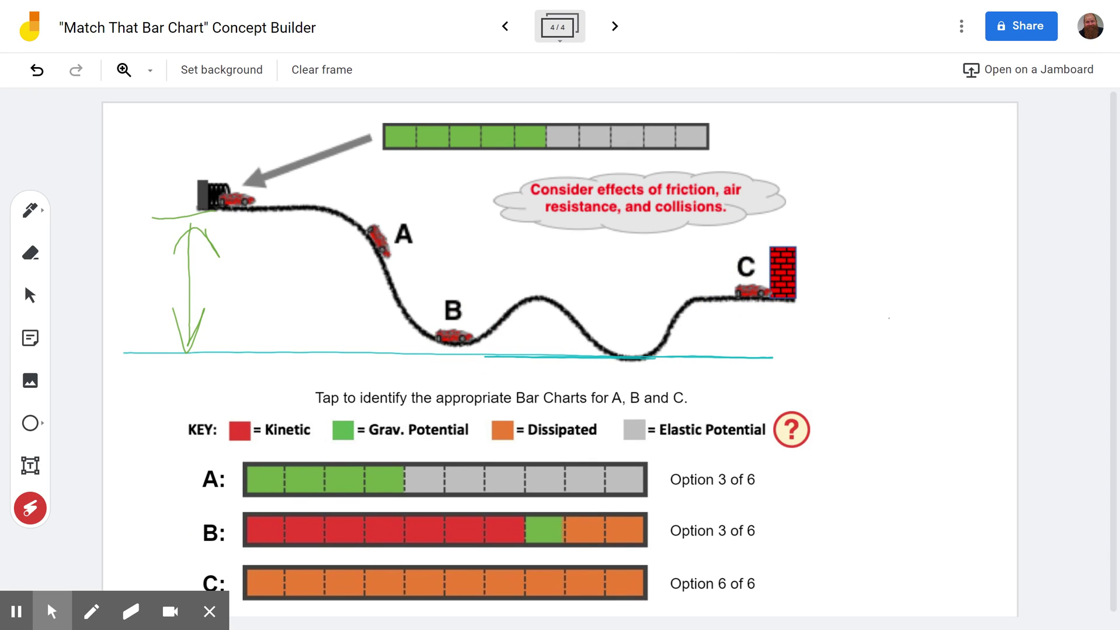
# Laser-trace the starting height and point A's height beside the green arrow, and mark the starting bar chart's green segments
pyautogui.moveTo(526, 172)
pyautogui.mouseDown()
pyautogui.moveTo(569, 131)
pyautogui.moveTo(388, 151)
pyautogui.moveTo(555, 146)
pyautogui.mouseUp()
pyautogui.moveTo(204, 205)
pyautogui.mouseDown()
pyautogui.moveTo(125, 217)
pyautogui.moveTo(289, 205)
pyautogui.mouseUp()
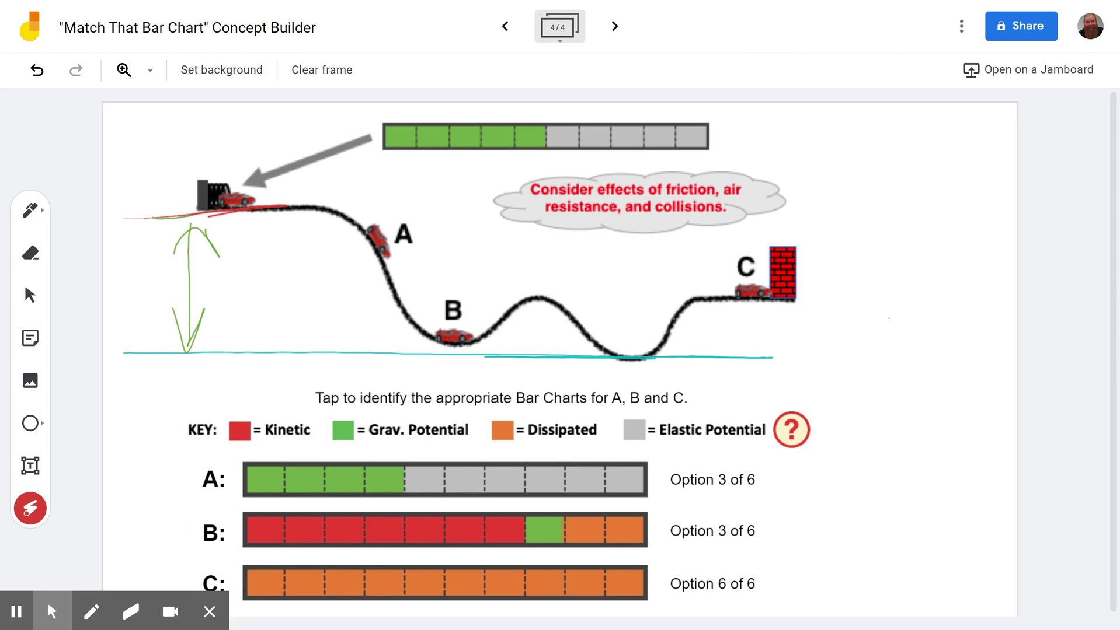
pyautogui.moveTo(554, 145); pyautogui.dragTo(472, 132)
pyautogui.moveTo(158, 243)
pyautogui.mouseDown()
pyautogui.moveTo(417, 228)
pyautogui.moveTo(304, 253)
pyautogui.moveTo(156, 263)
pyautogui.mouseUp()
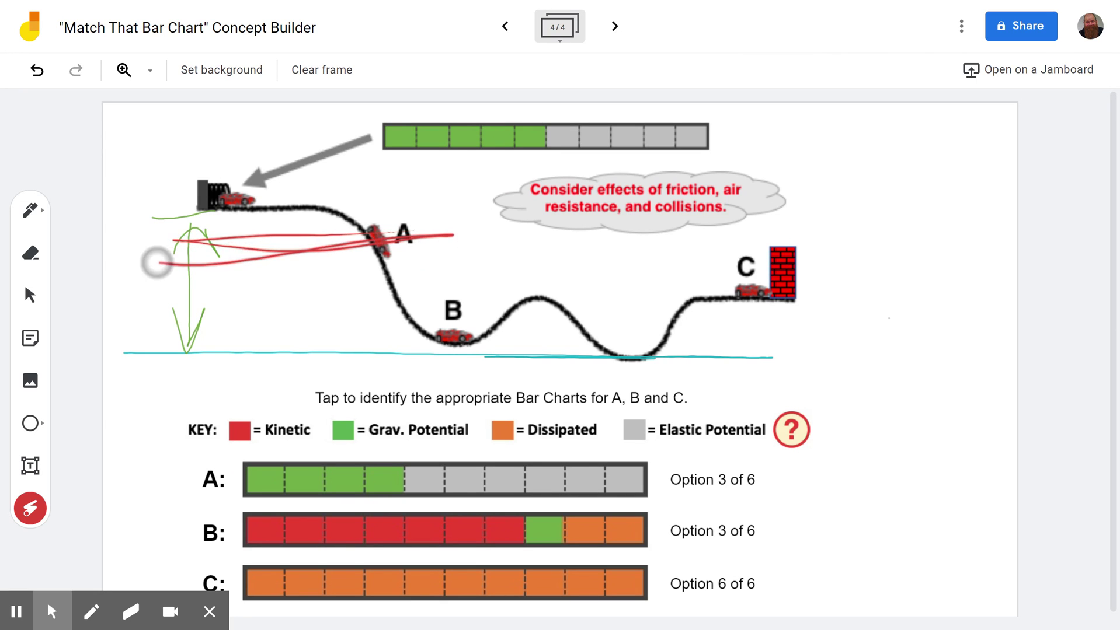
# Laser-mark chart A's green and gray segments, a lower height on the green arrow, chart C and the car at C
pyautogui.moveTo(416, 468)
pyautogui.mouseDown()
pyautogui.moveTo(408, 459)
pyautogui.moveTo(369, 509)
pyautogui.moveTo(252, 482)
pyautogui.mouseUp()
pyautogui.moveTo(417, 485)
pyautogui.mouseDown()
pyautogui.moveTo(264, 461)
pyautogui.moveTo(358, 422)
pyautogui.moveTo(255, 500)
pyautogui.mouseUp()
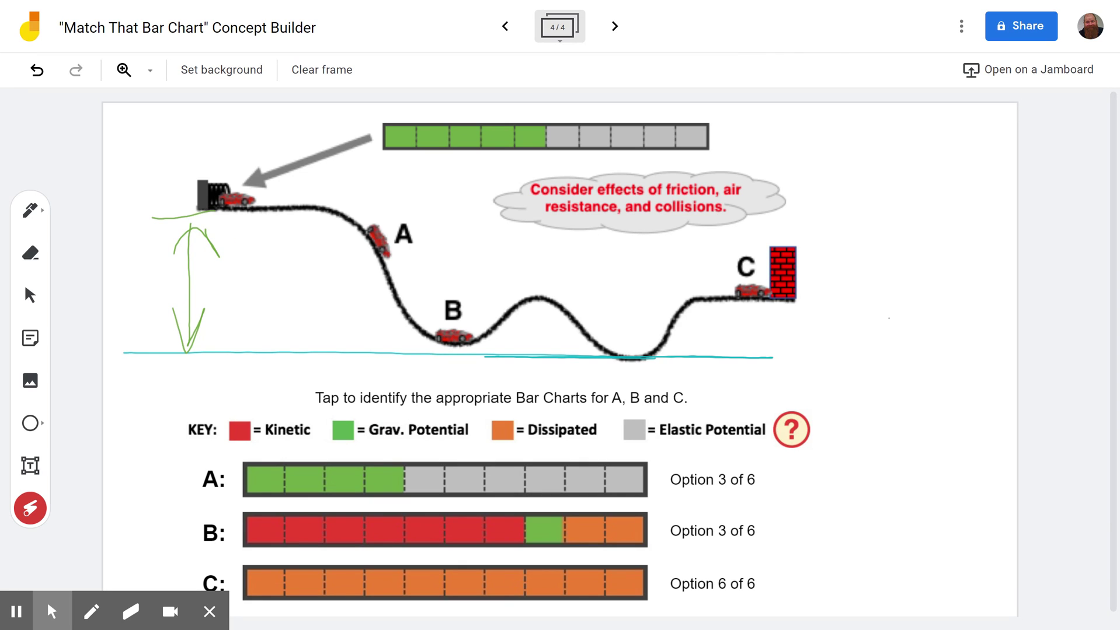
pyautogui.moveTo(432, 496)
pyautogui.mouseDown()
pyautogui.moveTo(592, 480)
pyautogui.moveTo(483, 499)
pyautogui.mouseUp()
pyautogui.moveTo(163, 300)
pyautogui.mouseDown()
pyautogui.moveTo(727, 295)
pyautogui.moveTo(437, 310)
pyautogui.moveTo(238, 306)
pyautogui.moveTo(765, 297)
pyautogui.moveTo(194, 301)
pyautogui.mouseUp()
pyautogui.moveTo(362, 555)
pyautogui.mouseDown()
pyautogui.moveTo(394, 580)
pyautogui.moveTo(310, 580)
pyautogui.mouseUp()
pyautogui.moveTo(754, 309)
pyautogui.mouseDown()
pyautogui.moveTo(752, 355)
pyautogui.moveTo(767, 323)
pyautogui.moveTo(743, 316)
pyautogui.mouseUp()
# Draw green double-headed height arrows between the teal reference line and the cars at C, A and B
pyautogui.click(30, 213)
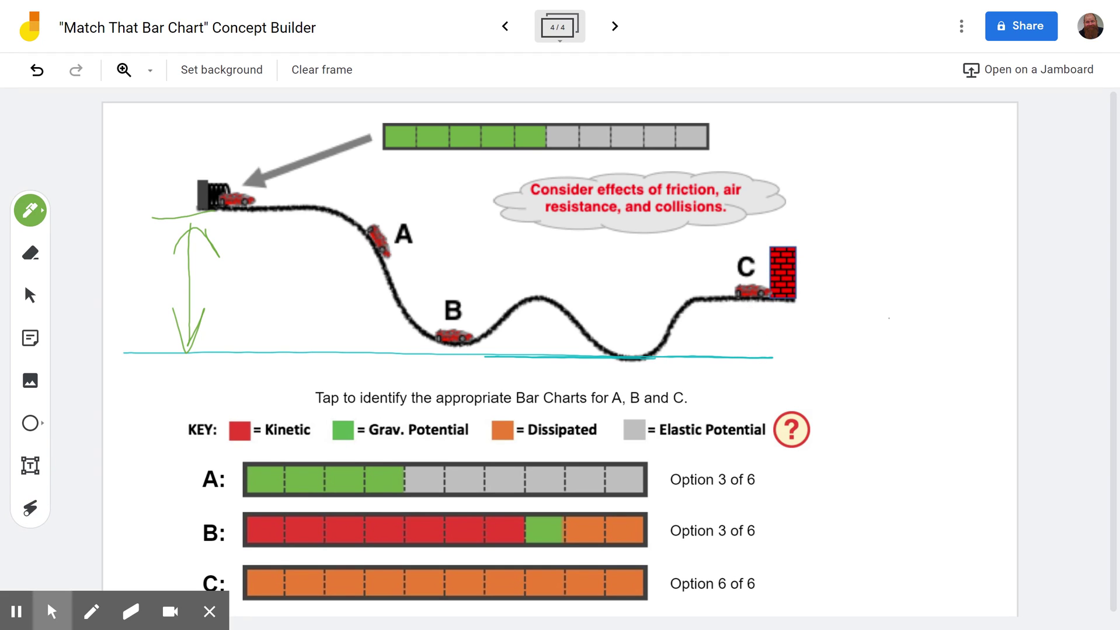
pyautogui.moveTo(757, 300); pyautogui.dragTo(739, 365)
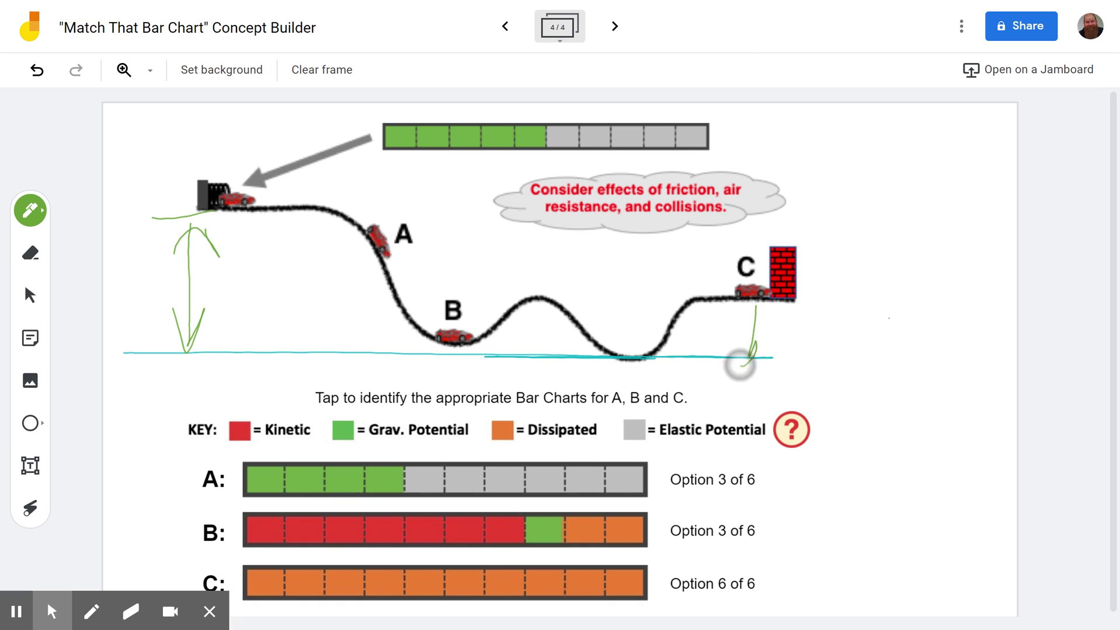
pyautogui.moveTo(749, 326)
pyautogui.mouseDown()
pyautogui.moveTo(760, 308)
pyautogui.moveTo(771, 328)
pyautogui.mouseUp()
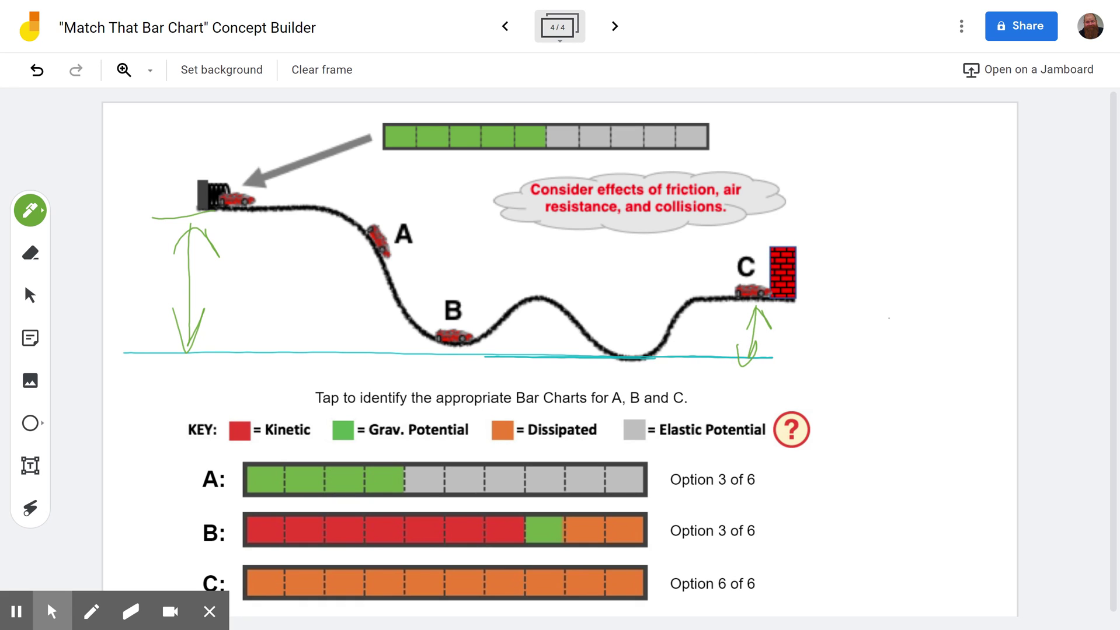
pyautogui.moveTo(367, 280)
pyautogui.mouseDown()
pyautogui.moveTo(370, 328)
pyautogui.moveTo(366, 264)
pyautogui.moveTo(352, 281)
pyautogui.mouseUp()
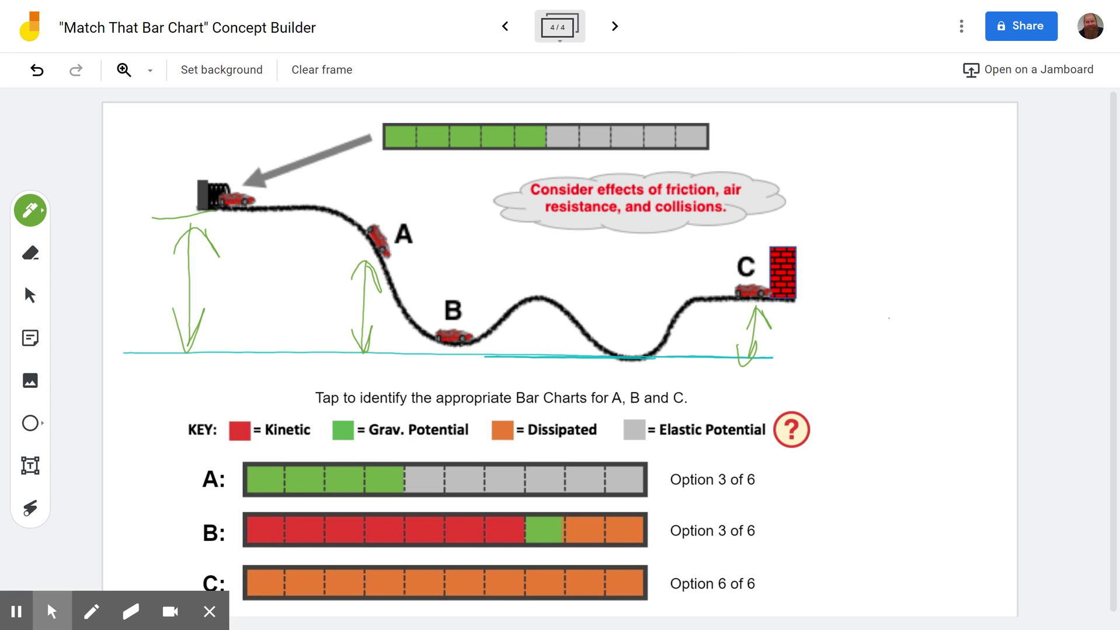
pyautogui.moveTo(469, 340); pyautogui.dragTo(476, 356)
# With the laser, mark chart B's green segment, the track's lowest dip and the Dissipated entry in the key
pyautogui.click(29, 508)
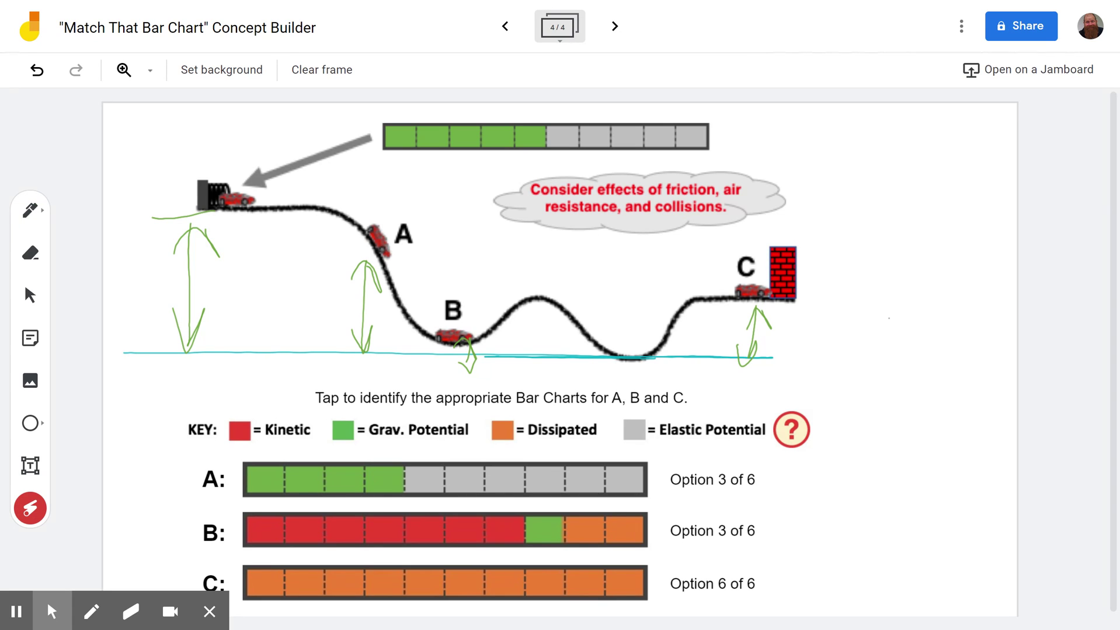
pyautogui.moveTo(525, 561); pyautogui.dragTo(527, 514)
pyautogui.moveTo(627, 354)
pyautogui.mouseDown()
pyautogui.moveTo(607, 366)
pyautogui.moveTo(655, 362)
pyautogui.mouseUp()
pyautogui.moveTo(513, 525)
pyautogui.mouseDown()
pyautogui.moveTo(580, 546)
pyautogui.moveTo(522, 563)
pyautogui.mouseUp()
pyautogui.moveTo(578, 411)
pyautogui.mouseDown()
pyautogui.moveTo(528, 408)
pyautogui.moveTo(513, 461)
pyautogui.moveTo(618, 412)
pyautogui.mouseUp()
# Laser-trace the track from the spring to C and underline the note about friction, air resistance and collisions
pyautogui.moveTo(263, 188)
pyautogui.mouseDown()
pyautogui.moveTo(454, 310)
pyautogui.moveTo(741, 284)
pyautogui.mouseUp()
pyautogui.moveTo(532, 199); pyautogui.dragTo(751, 203)
pyautogui.moveTo(547, 217); pyautogui.dragTo(609, 221)
pyautogui.moveTo(682, 224); pyautogui.dragTo(722, 222)
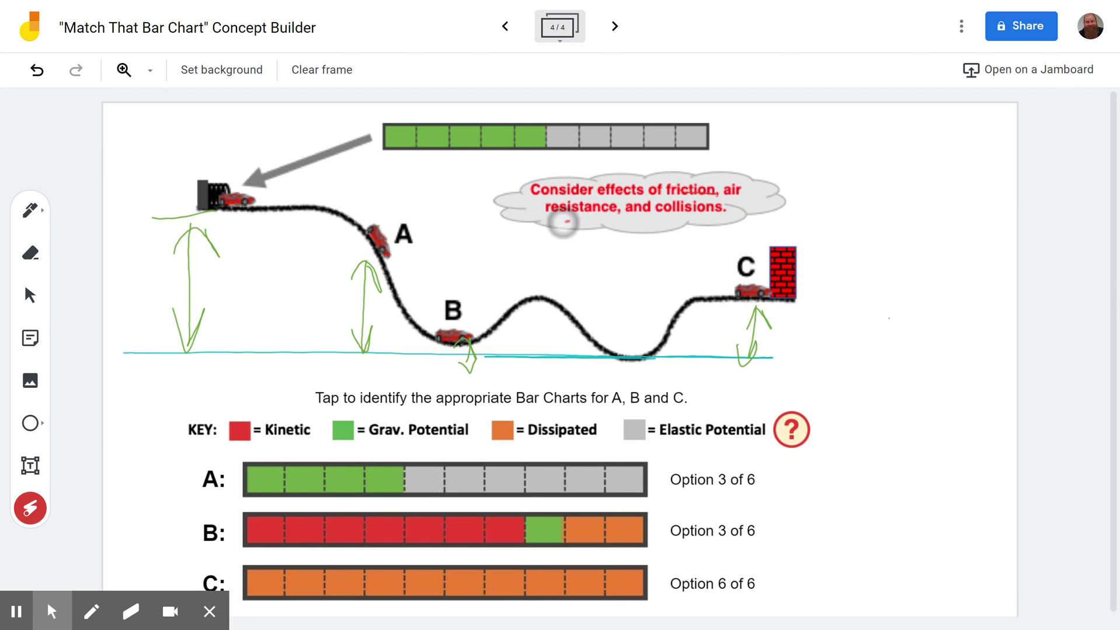
pyautogui.moveTo(565, 222); pyautogui.dragTo(648, 221)
pyautogui.moveTo(739, 203); pyautogui.dragTo(759, 201)
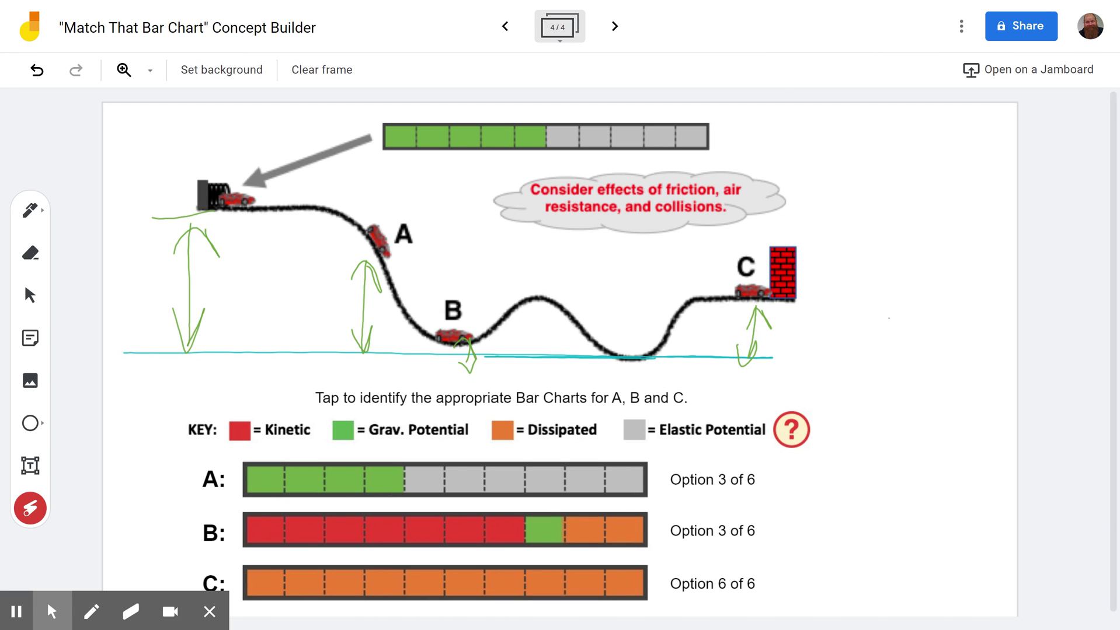
# Laser-trace the car's path from the spring to A, and circle point A and chart A
pyautogui.moveTo(236, 199)
pyautogui.mouseDown()
pyautogui.moveTo(349, 194)
pyautogui.moveTo(412, 273)
pyautogui.mouseUp()
pyautogui.moveTo(244, 200)
pyautogui.mouseDown()
pyautogui.moveTo(338, 196)
pyautogui.moveTo(359, 217)
pyautogui.mouseUp()
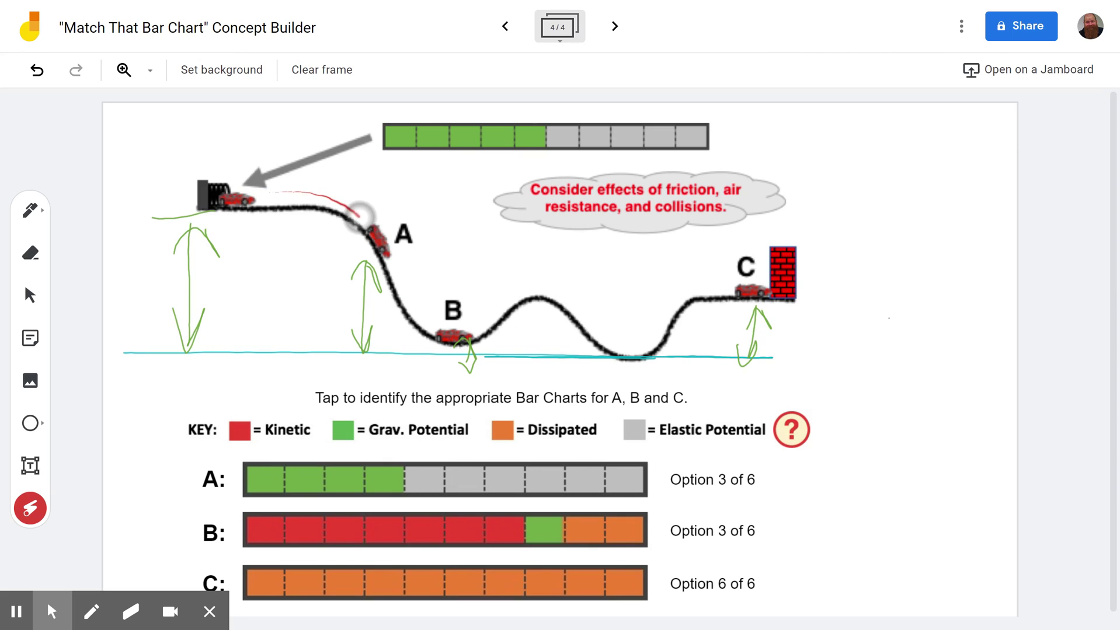
pyautogui.moveTo(400, 251); pyautogui.dragTo(406, 236)
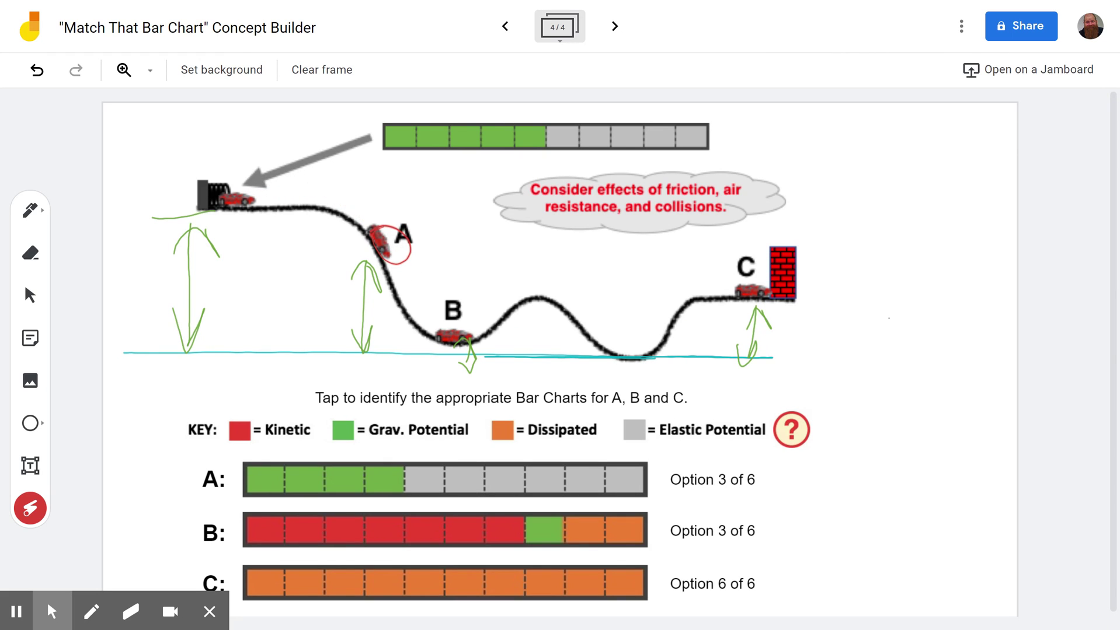
pyautogui.moveTo(666, 467)
pyautogui.mouseDown()
pyautogui.moveTo(290, 444)
pyautogui.moveTo(582, 488)
pyautogui.moveTo(435, 447)
pyautogui.mouseUp()
# Laser-circle Dissipated and chart B's orange segments, trace the paths to B and A, and mark chart A's end
pyautogui.moveTo(524, 402)
pyautogui.mouseDown()
pyautogui.moveTo(491, 431)
pyautogui.moveTo(500, 441)
pyautogui.mouseUp()
pyautogui.moveTo(654, 511)
pyautogui.mouseDown()
pyautogui.moveTo(570, 525)
pyautogui.moveTo(555, 540)
pyautogui.moveTo(615, 560)
pyautogui.moveTo(575, 562)
pyautogui.mouseUp()
pyautogui.moveTo(248, 196); pyautogui.dragTo(461, 332)
pyautogui.moveTo(242, 196)
pyautogui.mouseDown()
pyautogui.moveTo(343, 205)
pyautogui.moveTo(386, 248)
pyautogui.mouseUp()
pyautogui.moveTo(626, 471); pyautogui.dragTo(623, 500)
# Laser-trace the track from B to C and circle the brick wall
pyautogui.moveTo(438, 336)
pyautogui.mouseDown()
pyautogui.moveTo(470, 344)
pyautogui.moveTo(655, 329)
pyautogui.moveTo(740, 285)
pyautogui.mouseUp()
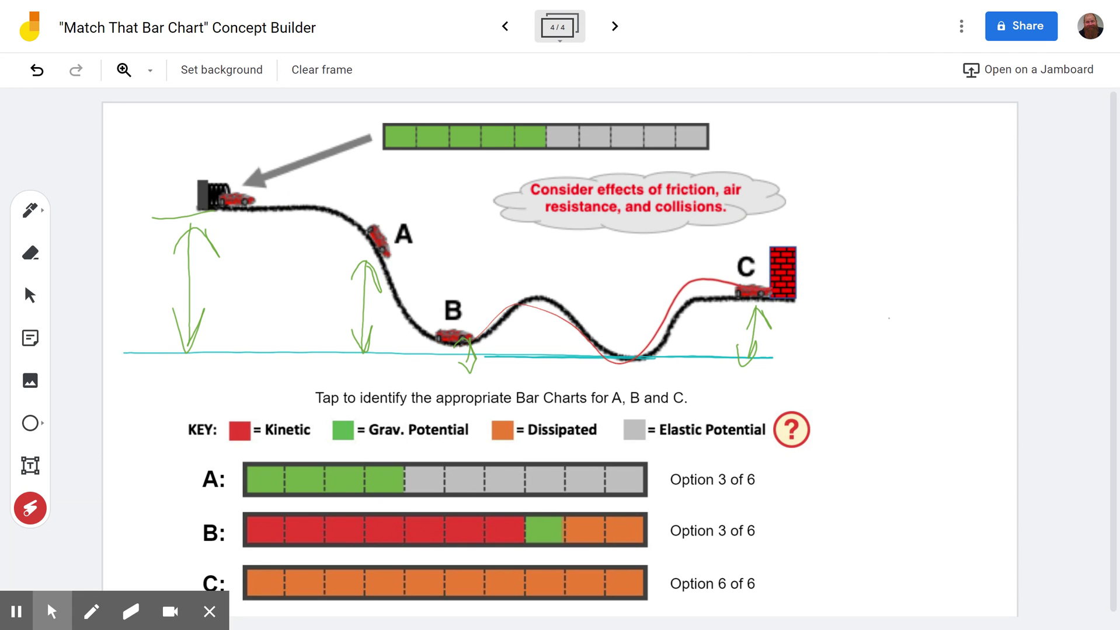
pyautogui.moveTo(467, 329)
pyautogui.mouseDown()
pyautogui.moveTo(525, 280)
pyautogui.moveTo(742, 265)
pyautogui.moveTo(737, 286)
pyautogui.mouseUp()
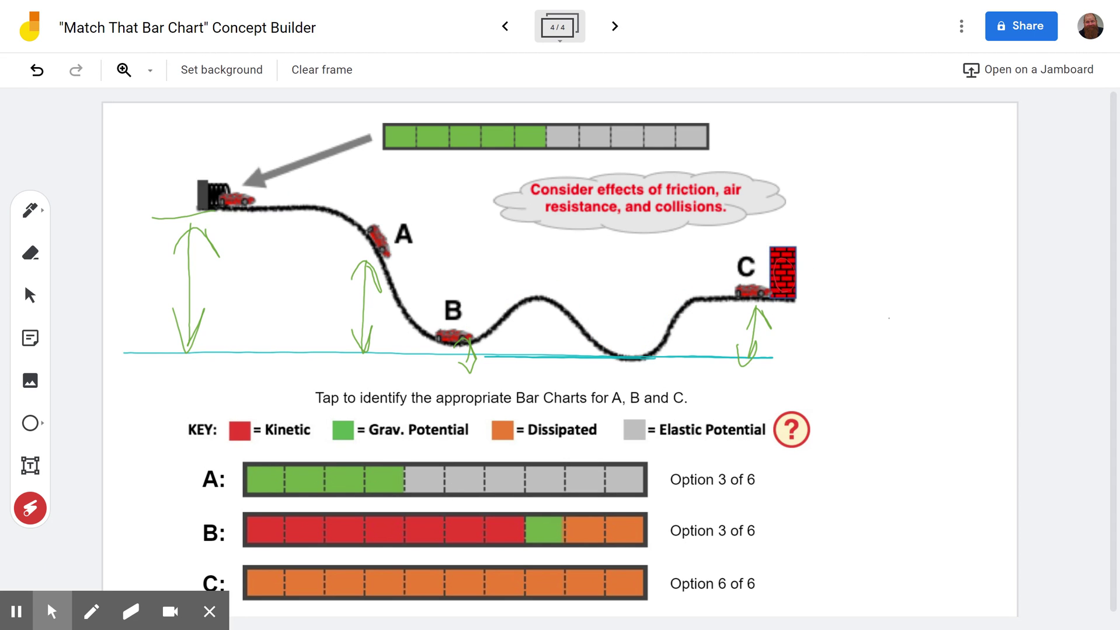
pyautogui.moveTo(793, 234); pyautogui.dragTo(780, 238)
# Laser-mark the orange segments of chart C and the car at C
pyautogui.moveTo(672, 560)
pyautogui.mouseDown()
pyautogui.moveTo(662, 572)
pyautogui.moveTo(270, 567)
pyautogui.moveTo(545, 552)
pyautogui.moveTo(394, 567)
pyautogui.mouseUp()
pyautogui.moveTo(715, 314)
pyautogui.mouseDown()
pyautogui.moveTo(783, 350)
pyautogui.moveTo(701, 373)
pyautogui.moveTo(714, 317)
pyautogui.mouseUp()
pyautogui.moveTo(279, 593)
pyautogui.mouseDown()
pyautogui.moveTo(269, 590)
pyautogui.moveTo(295, 593)
pyautogui.mouseUp()
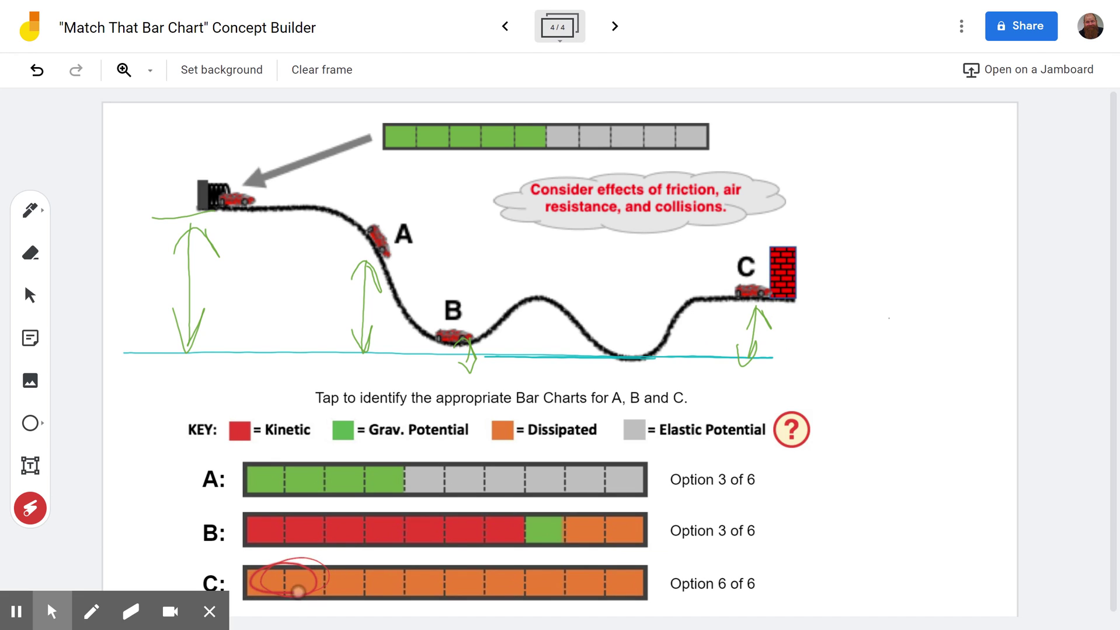
pyautogui.moveTo(371, 572)
pyautogui.mouseDown()
pyautogui.moveTo(362, 572)
pyautogui.moveTo(645, 566)
pyautogui.mouseUp()
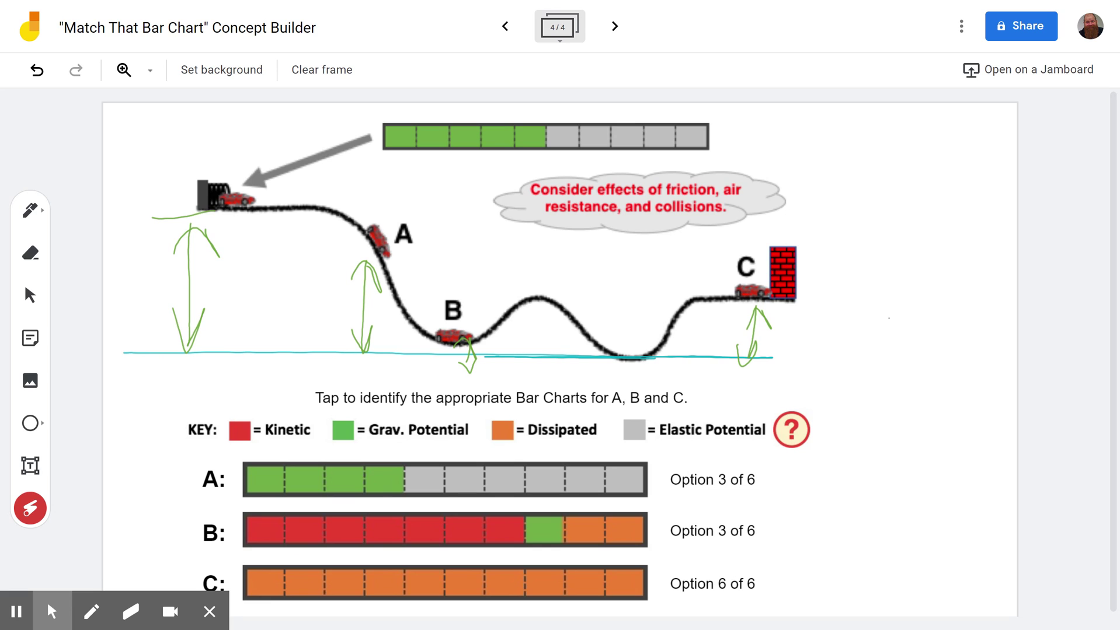
# Laser-circle the car at the brick wall, the spring, and the Elastic Potential entry in the key
pyautogui.moveTo(791, 234)
pyautogui.mouseDown()
pyautogui.moveTo(730, 253)
pyautogui.moveTo(757, 241)
pyautogui.mouseUp()
pyautogui.moveTo(745, 402); pyautogui.dragTo(645, 407)
pyautogui.moveTo(199, 155)
pyautogui.mouseDown()
pyautogui.moveTo(251, 220)
pyautogui.moveTo(285, 148)
pyautogui.mouseUp()
pyautogui.moveTo(634, 442)
pyautogui.mouseDown()
pyautogui.moveTo(625, 428)
pyautogui.moveTo(709, 471)
pyautogui.mouseUp()
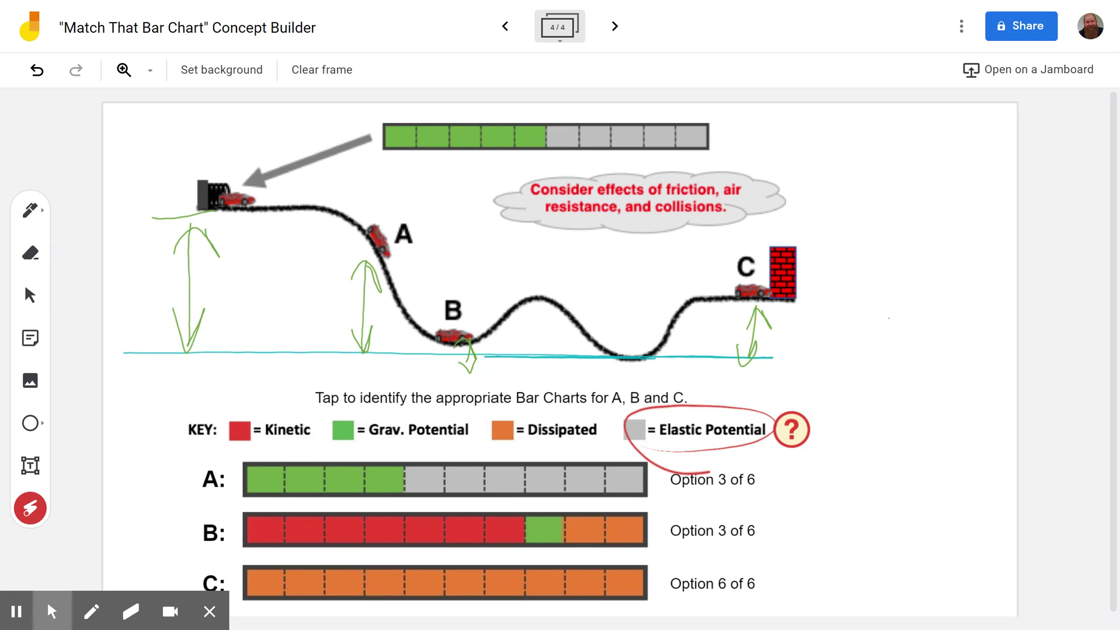
pyautogui.moveTo(213, 233)
pyautogui.mouseDown()
pyautogui.moveTo(188, 186)
pyautogui.moveTo(176, 200)
pyautogui.mouseUp()
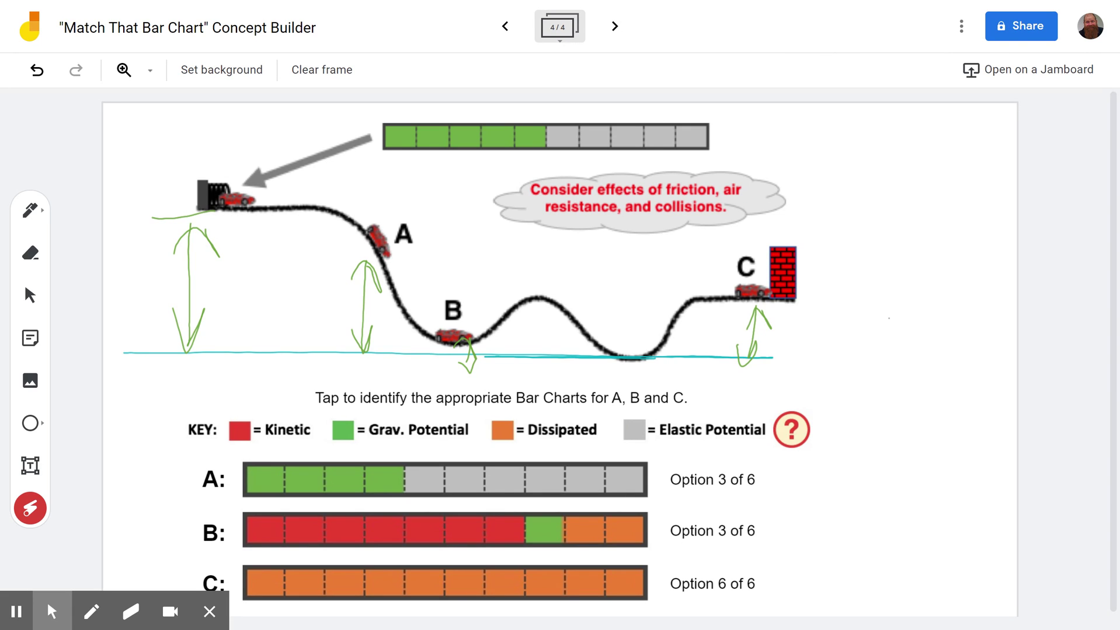
pyautogui.moveTo(633, 415)
pyautogui.mouseDown()
pyautogui.moveTo(794, 450)
pyautogui.moveTo(654, 466)
pyautogui.mouseUp()
# Laser-circle the Kinetic entry in the key and the car at B
pyautogui.moveTo(265, 383)
pyautogui.mouseDown()
pyautogui.moveTo(288, 408)
pyautogui.moveTo(218, 428)
pyautogui.moveTo(269, 409)
pyautogui.mouseUp()
pyautogui.moveTo(459, 312)
pyautogui.mouseDown()
pyautogui.moveTo(409, 348)
pyautogui.moveTo(470, 314)
pyautogui.mouseUp()
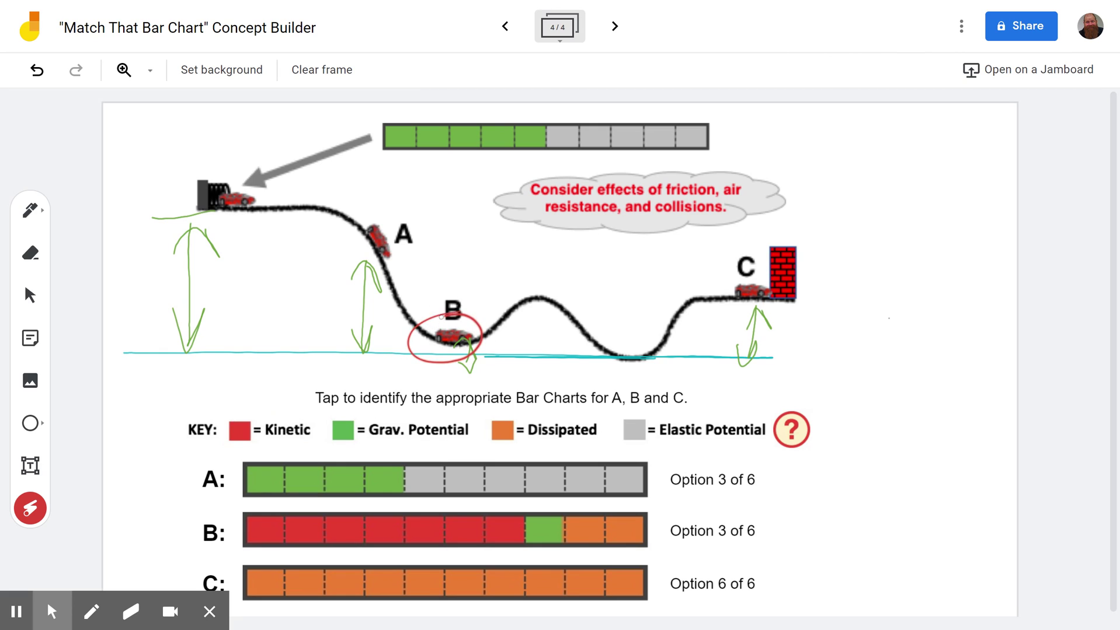
pyautogui.moveTo(248, 401)
pyautogui.mouseDown()
pyautogui.moveTo(227, 421)
pyautogui.moveTo(236, 405)
pyautogui.mouseUp()
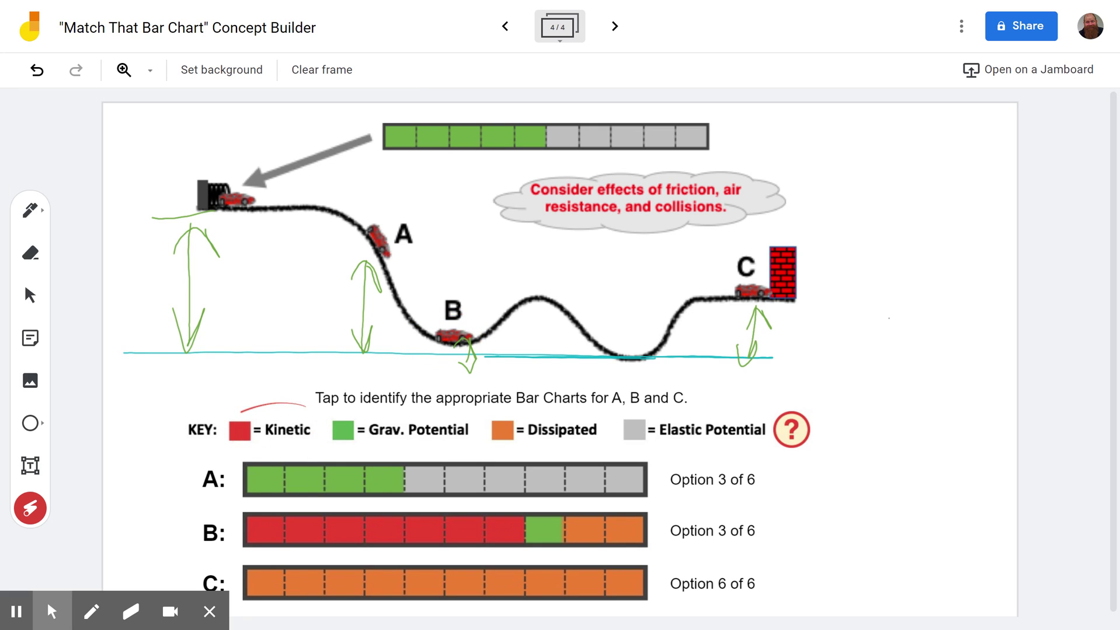
# Laser-circle the cars at C and A and the green segments of chart A
pyautogui.moveTo(772, 254)
pyautogui.mouseDown()
pyautogui.moveTo(799, 281)
pyautogui.moveTo(709, 335)
pyautogui.mouseUp()
pyautogui.moveTo(400, 212)
pyautogui.mouseDown()
pyautogui.moveTo(341, 251)
pyautogui.moveTo(443, 245)
pyautogui.mouseUp()
pyautogui.moveTo(365, 263)
pyautogui.mouseDown()
pyautogui.moveTo(368, 347)
pyautogui.moveTo(387, 242)
pyautogui.moveTo(396, 290)
pyautogui.mouseUp()
pyautogui.moveTo(404, 465)
pyautogui.mouseDown()
pyautogui.moveTo(281, 448)
pyautogui.moveTo(295, 451)
pyautogui.mouseUp()
# Laser-trace the track from the spring to A and circle the Dissipated entry in the key
pyautogui.moveTo(246, 194)
pyautogui.mouseDown()
pyautogui.moveTo(362, 212)
pyautogui.moveTo(371, 244)
pyautogui.mouseUp()
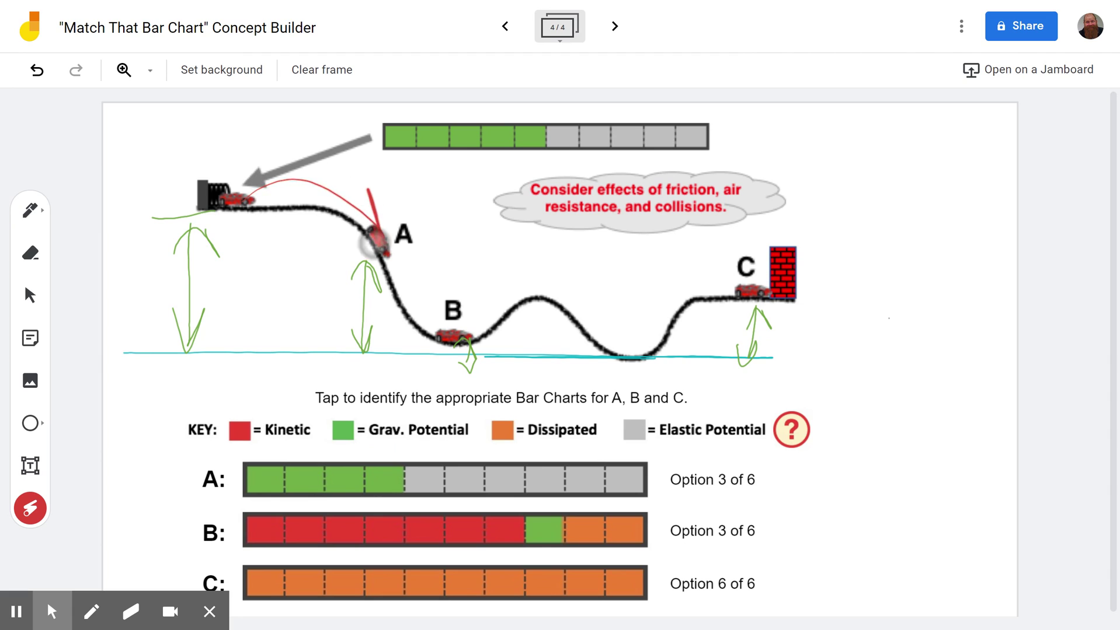
pyautogui.moveTo(558, 415); pyautogui.dragTo(563, 418)
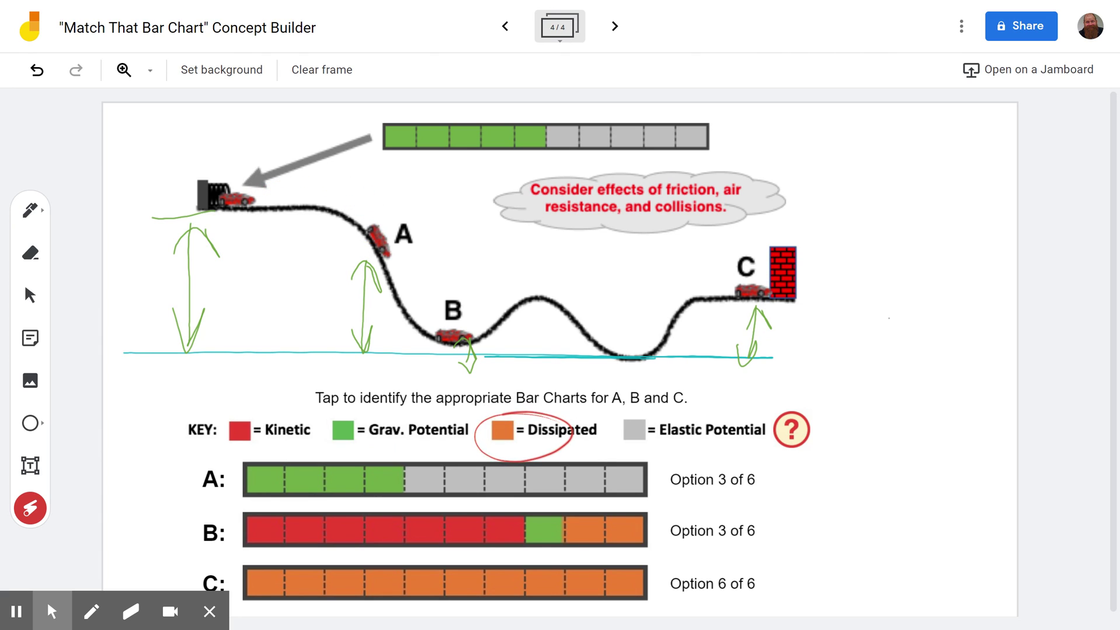
pyautogui.moveTo(237, 196)
pyautogui.mouseDown()
pyautogui.moveTo(256, 188)
pyautogui.moveTo(366, 211)
pyautogui.mouseUp()
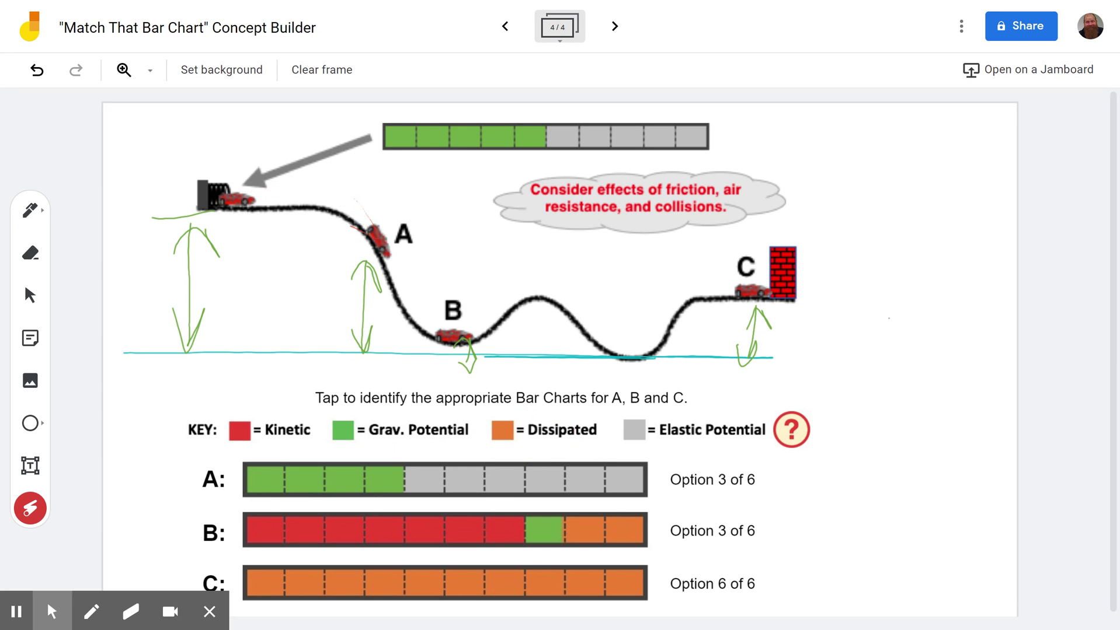
# Laser-mark the green and grey segments of chart A, the Kinetic entry in the key, and the car at A
pyautogui.moveTo(435, 475); pyautogui.dragTo(409, 467)
pyautogui.moveTo(263, 400); pyautogui.dragTo(297, 409)
pyautogui.moveTo(374, 210); pyautogui.dragTo(396, 214)
pyautogui.moveTo(335, 456)
pyautogui.mouseDown()
pyautogui.moveTo(386, 455)
pyautogui.moveTo(422, 474)
pyautogui.moveTo(425, 458)
pyautogui.moveTo(462, 468)
pyautogui.moveTo(436, 469)
pyautogui.moveTo(619, 470)
pyautogui.moveTo(537, 514)
pyautogui.moveTo(492, 475)
pyautogui.mouseUp()
pyautogui.moveTo(540, 515)
pyautogui.mouseDown()
pyautogui.moveTo(583, 517)
pyautogui.moveTo(528, 543)
pyautogui.moveTo(638, 497)
pyautogui.mouseUp()
pyautogui.moveTo(408, 467); pyautogui.dragTo(393, 486)
pyautogui.moveTo(537, 460); pyautogui.dragTo(488, 469)
pyautogui.moveTo(631, 467); pyautogui.dragTo(607, 496)
# Laser-circle the car at B and the kinetic, potential and dissipated segments of chart B
pyautogui.moveTo(467, 350); pyautogui.dragTo(430, 323)
pyautogui.moveTo(583, 561)
pyautogui.mouseDown()
pyautogui.moveTo(512, 552)
pyautogui.moveTo(581, 505)
pyautogui.mouseUp()
pyautogui.moveTo(251, 560)
pyautogui.mouseDown()
pyautogui.moveTo(395, 497)
pyautogui.moveTo(417, 545)
pyautogui.mouseUp()
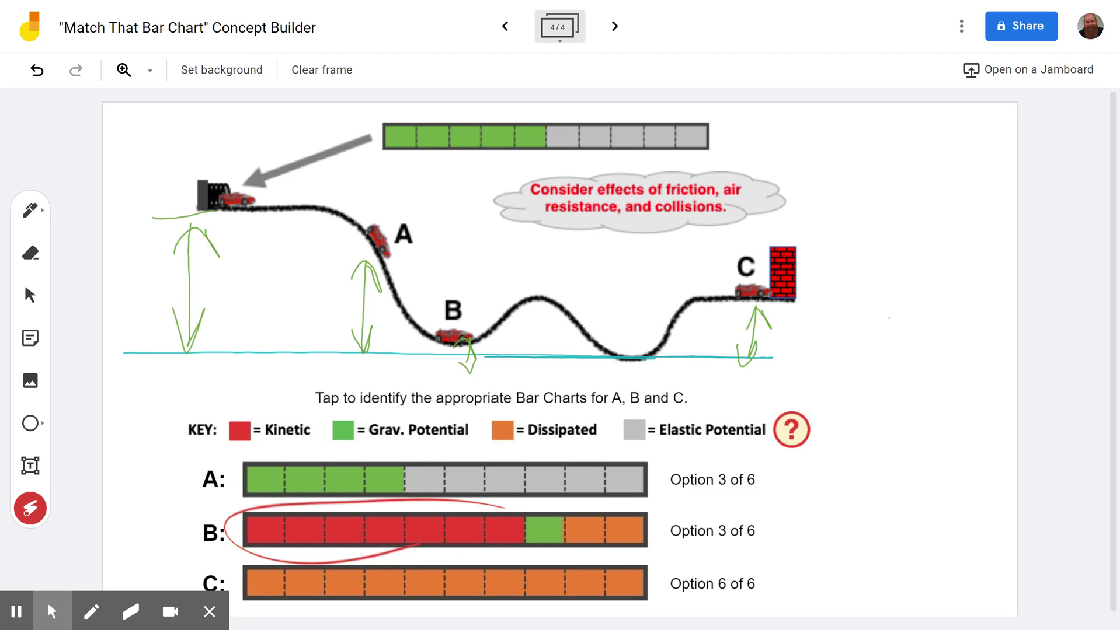
pyautogui.moveTo(664, 517)
pyautogui.mouseDown()
pyautogui.moveTo(258, 527)
pyautogui.moveTo(665, 539)
pyautogui.moveTo(522, 518)
pyautogui.mouseUp()
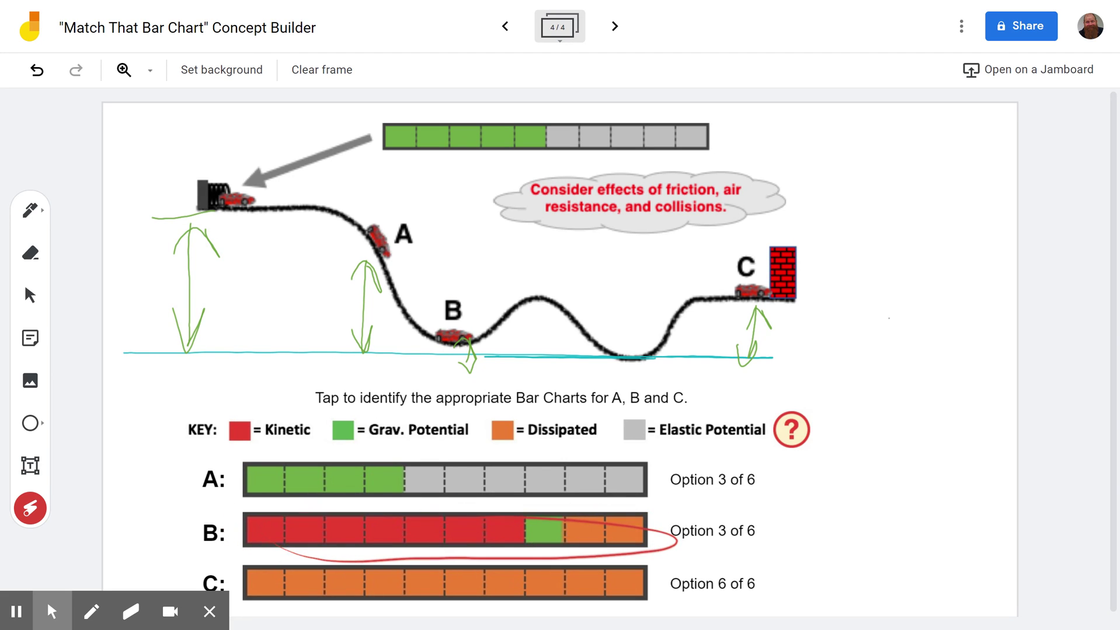
# Laser-mark charts A and C and the car at the brick wall
pyautogui.moveTo(724, 461); pyautogui.dragTo(697, 498)
pyautogui.moveTo(697, 569); pyautogui.dragTo(625, 567)
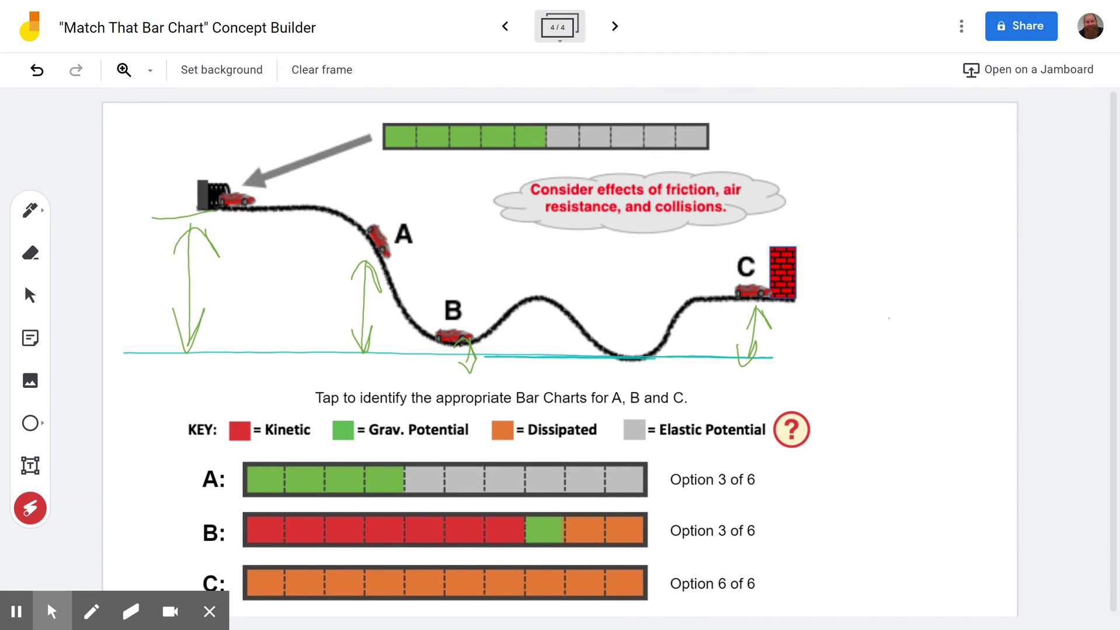
pyautogui.moveTo(627, 471)
pyautogui.mouseDown()
pyautogui.moveTo(552, 487)
pyautogui.moveTo(662, 456)
pyautogui.mouseUp()
pyautogui.moveTo(635, 569); pyautogui.dragTo(570, 569)
pyautogui.moveTo(753, 291)
pyautogui.mouseDown()
pyautogui.moveTo(754, 370)
pyautogui.moveTo(758, 295)
pyautogui.mouseUp()
pyautogui.moveTo(345, 560)
pyautogui.mouseDown()
pyautogui.moveTo(315, 587)
pyautogui.moveTo(343, 564)
pyautogui.moveTo(580, 575)
pyautogui.moveTo(649, 590)
pyautogui.mouseUp()
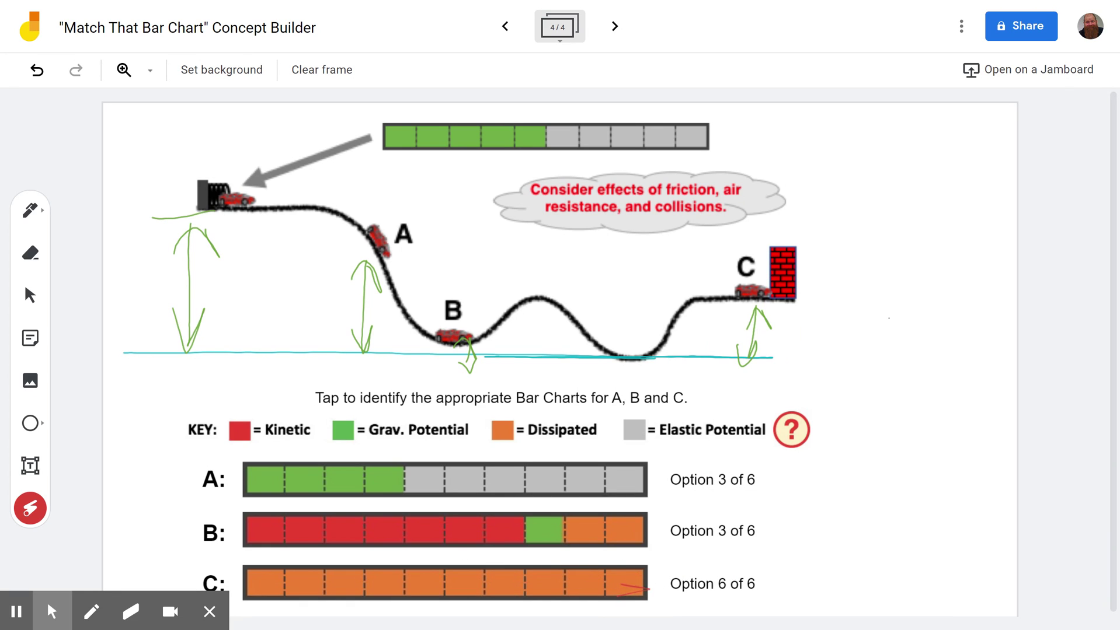